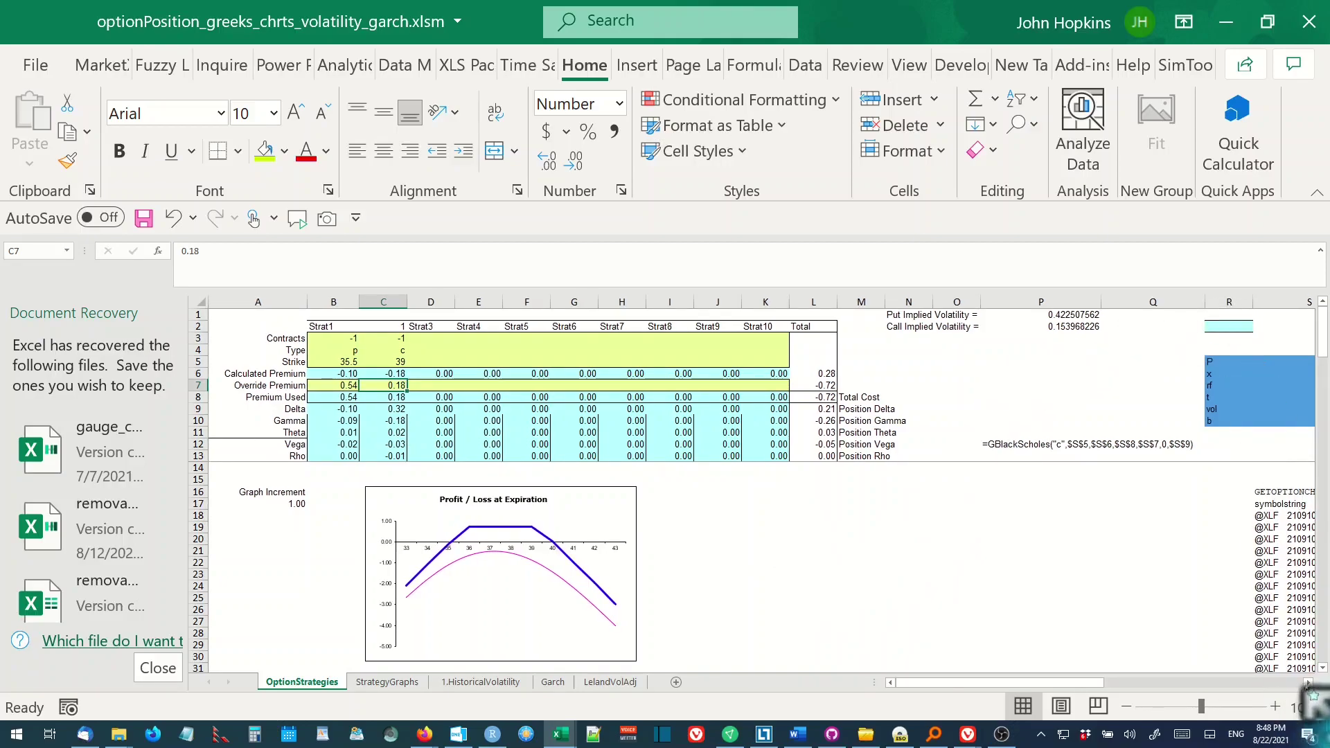
Step: Inspect the vol and b cells in the blue pricing parameter block and the volatility adjustment formulas on the LelandVolAdj sheet
click(1308, 682)
click(1309, 683)
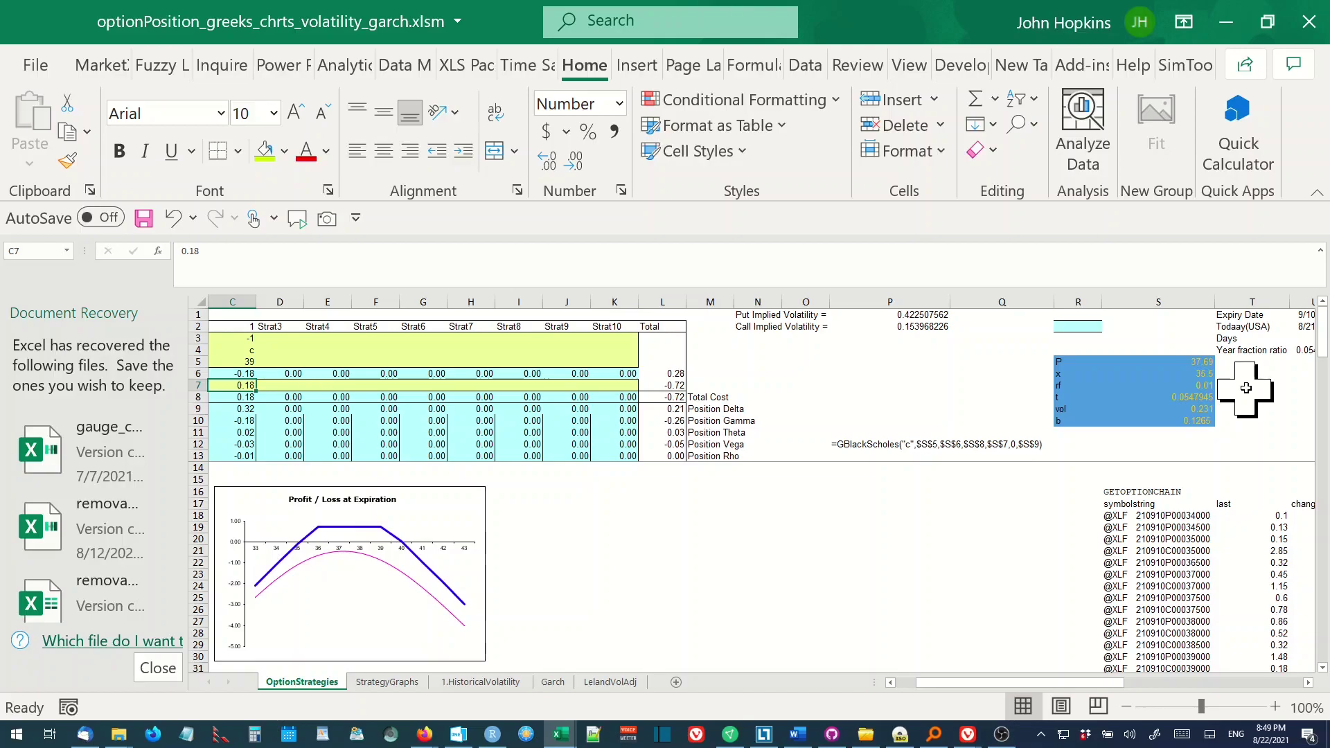
click(1205, 410)
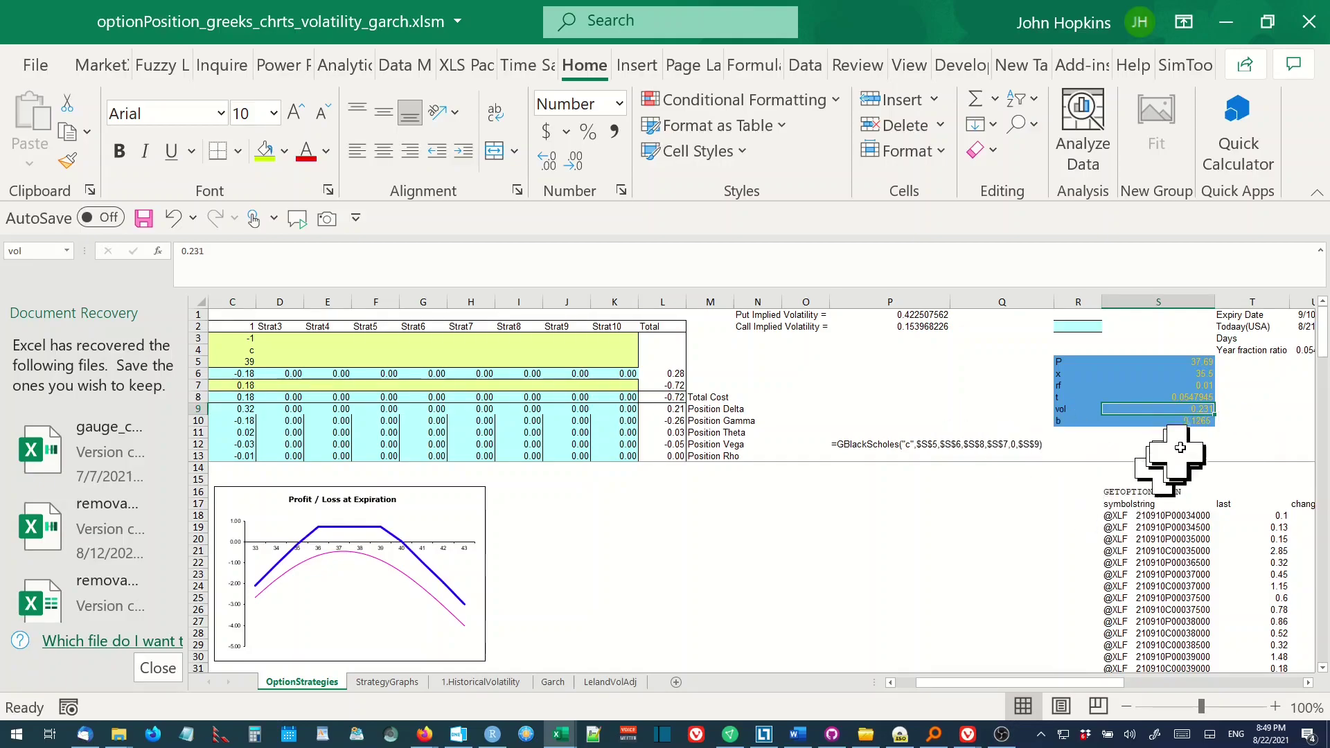
click(1197, 423)
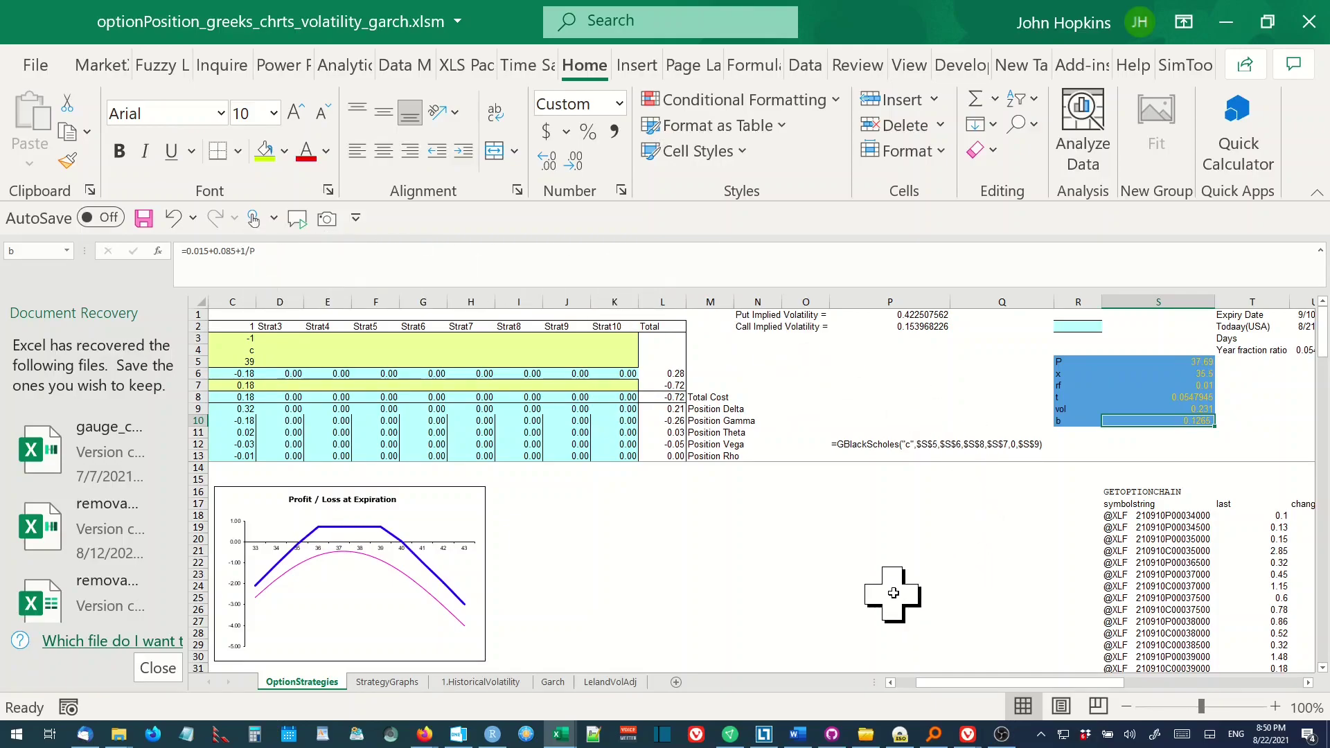
click(602, 686)
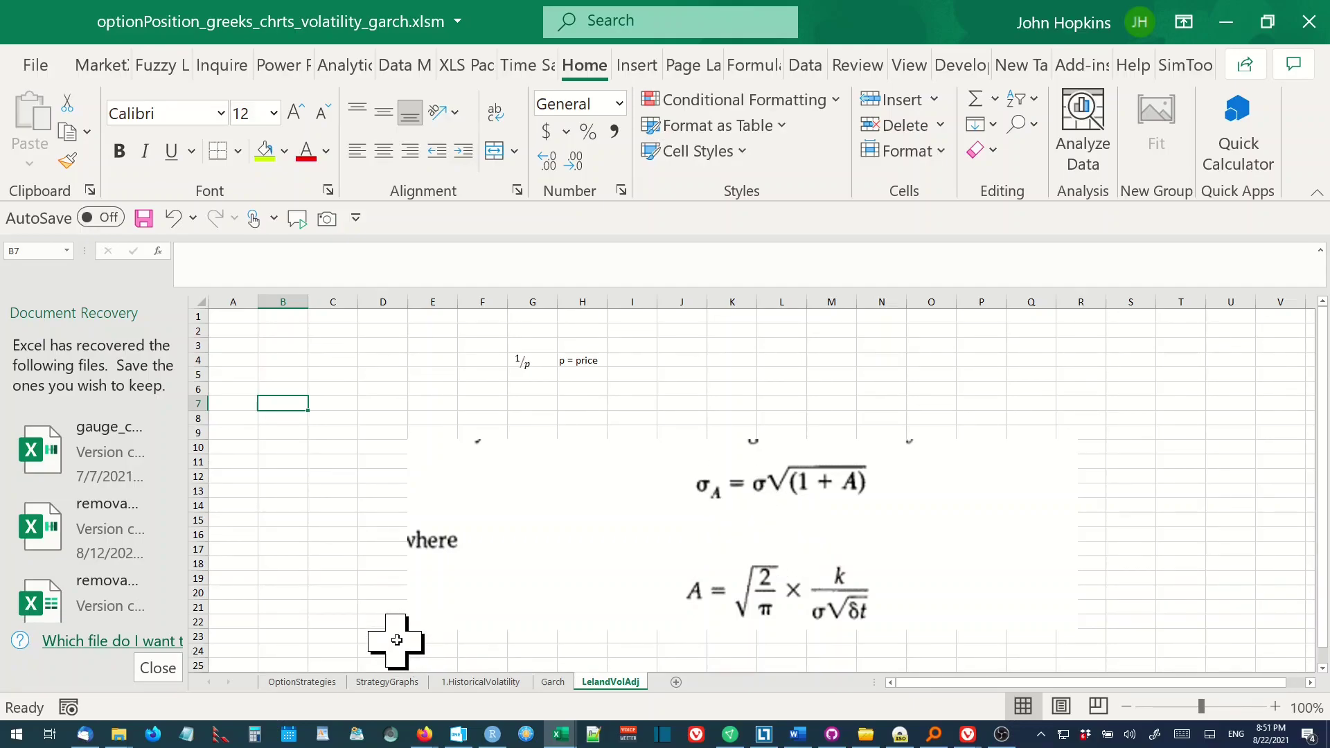
Step: Return to the OptionStrategies sheet and inspect the call's override premium in C7 and the call implied volatility formula in P2
click(317, 684)
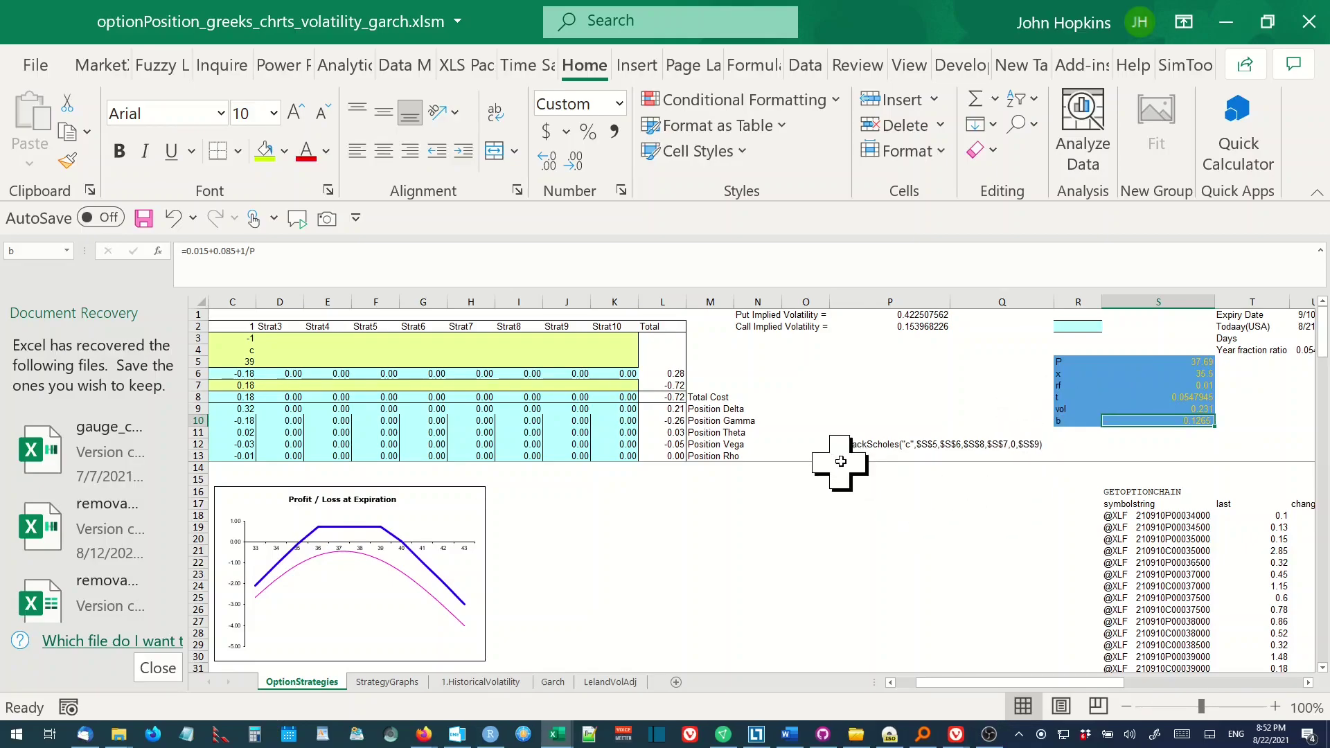
scroll(776, 507, left, 1)
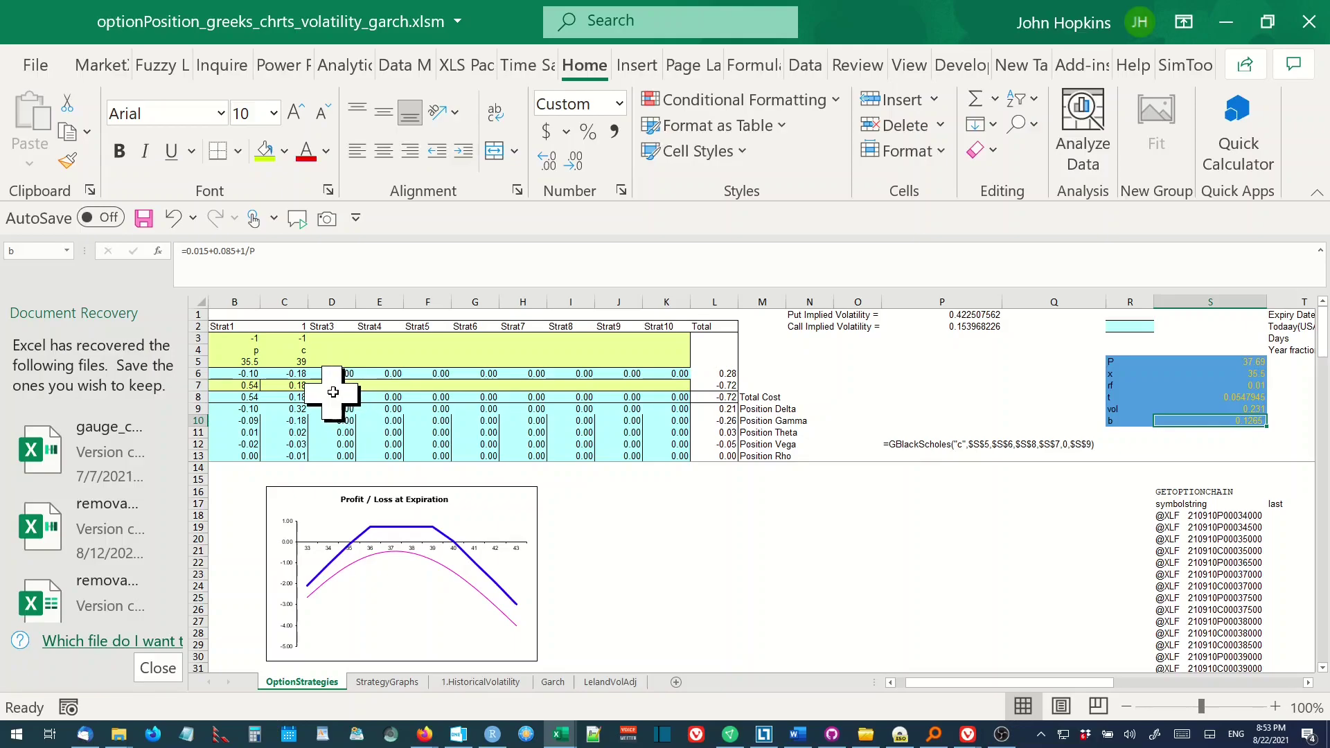
click(298, 385)
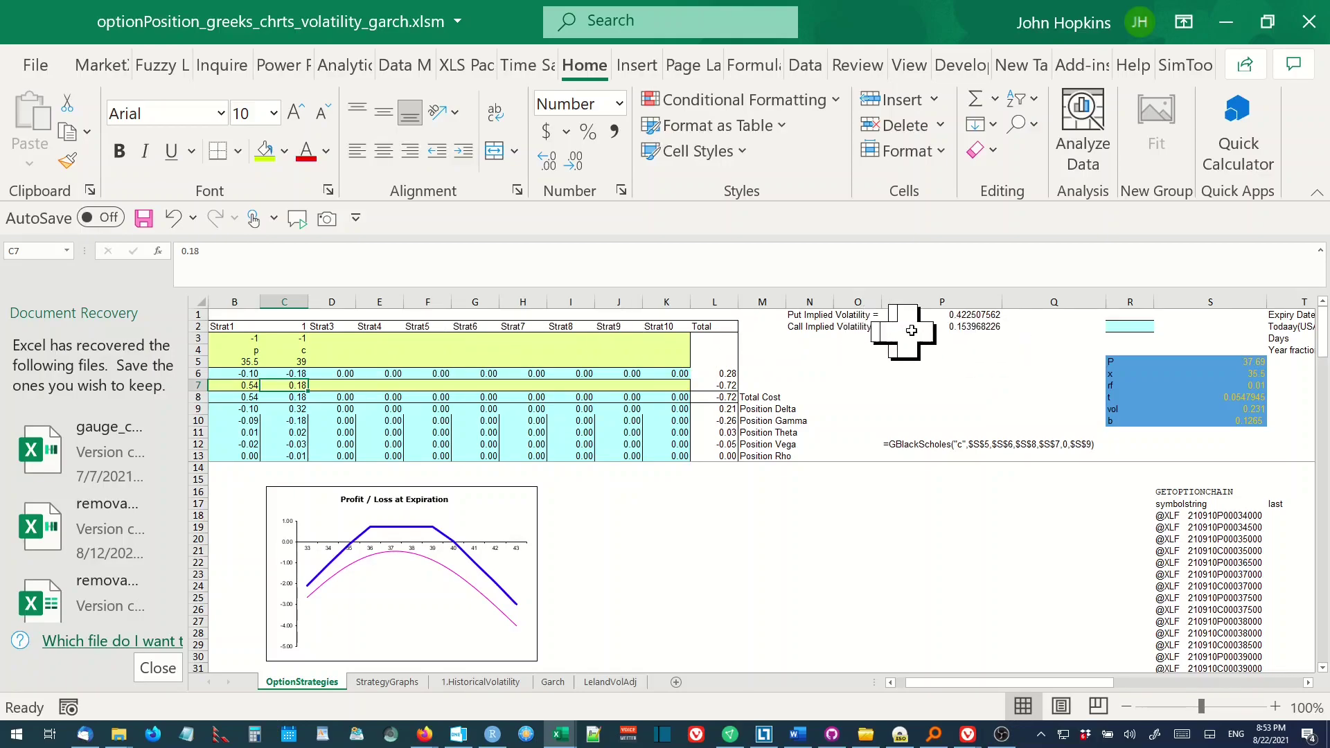
click(980, 328)
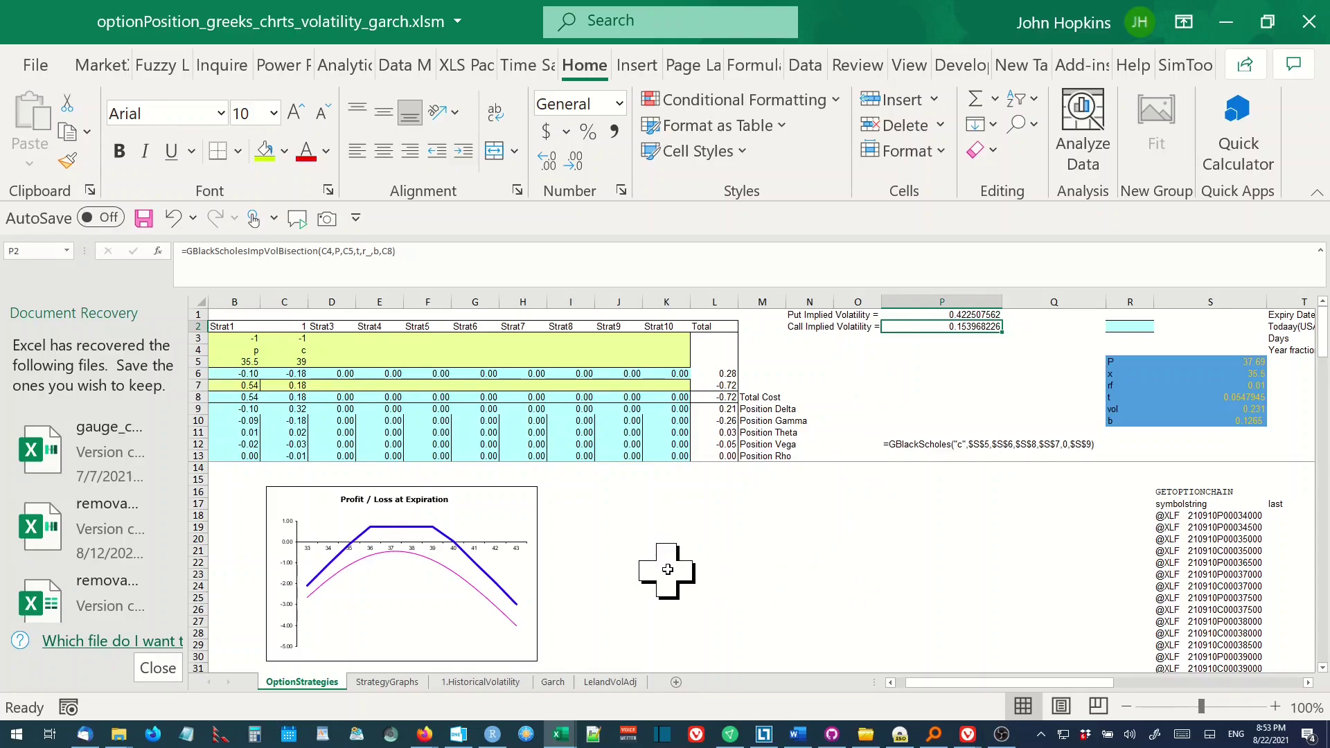
scroll(686, 575, down, 1)
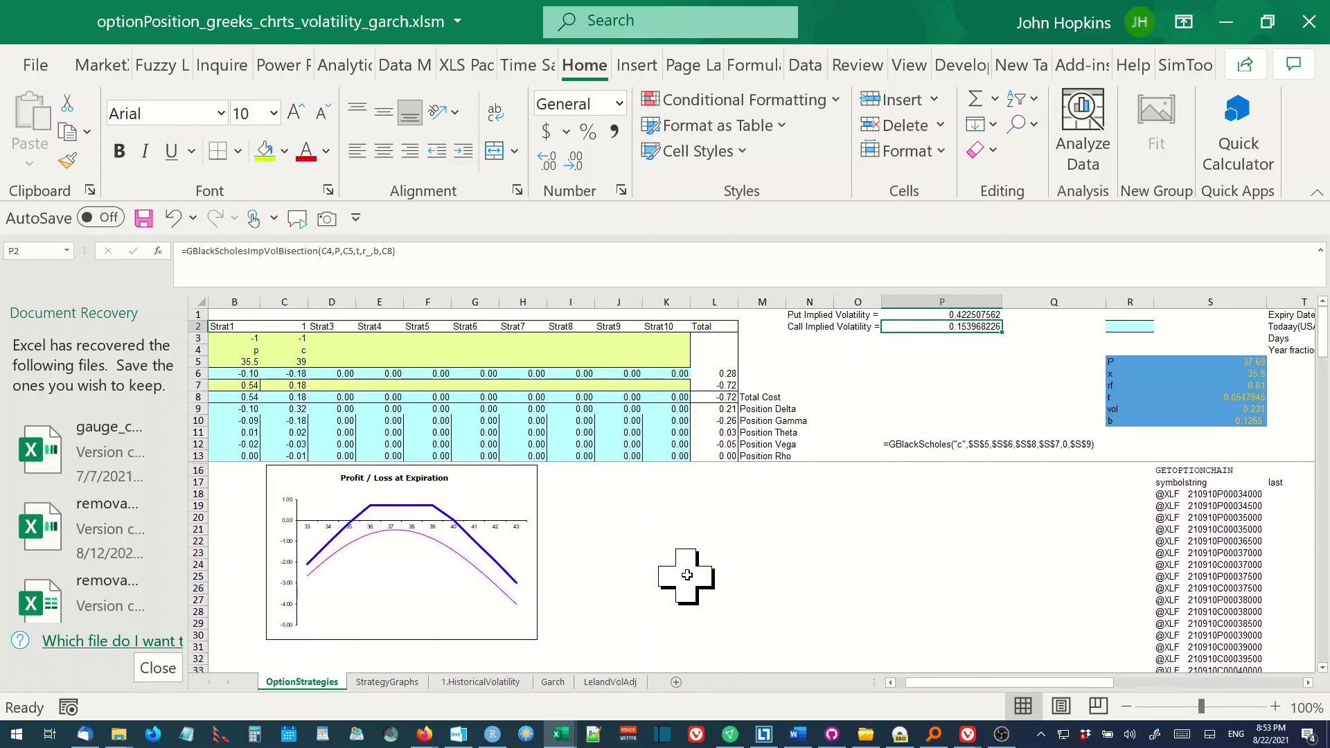
scroll(687, 576, up, 1)
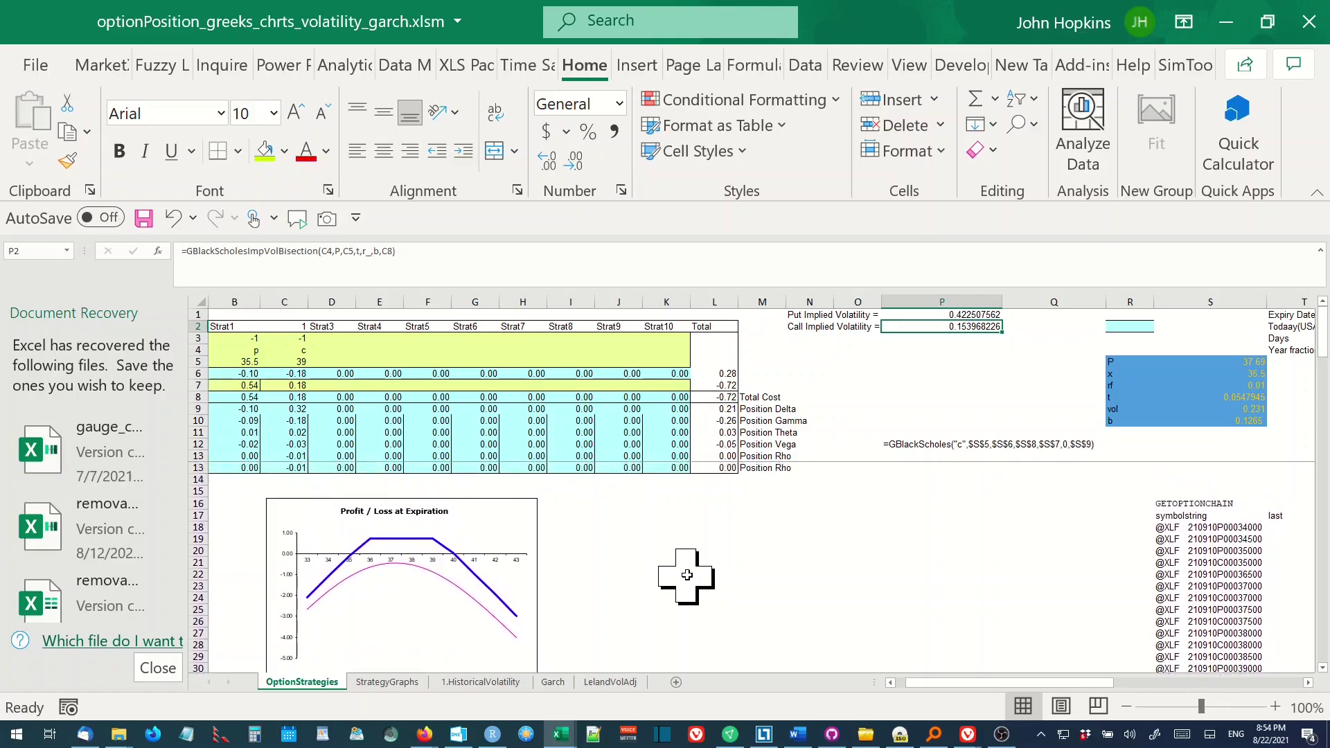
Step: Review the P&L and Greeks matrices by underlying price below the profit/loss chart, through the vega and rho tables
click(893, 683)
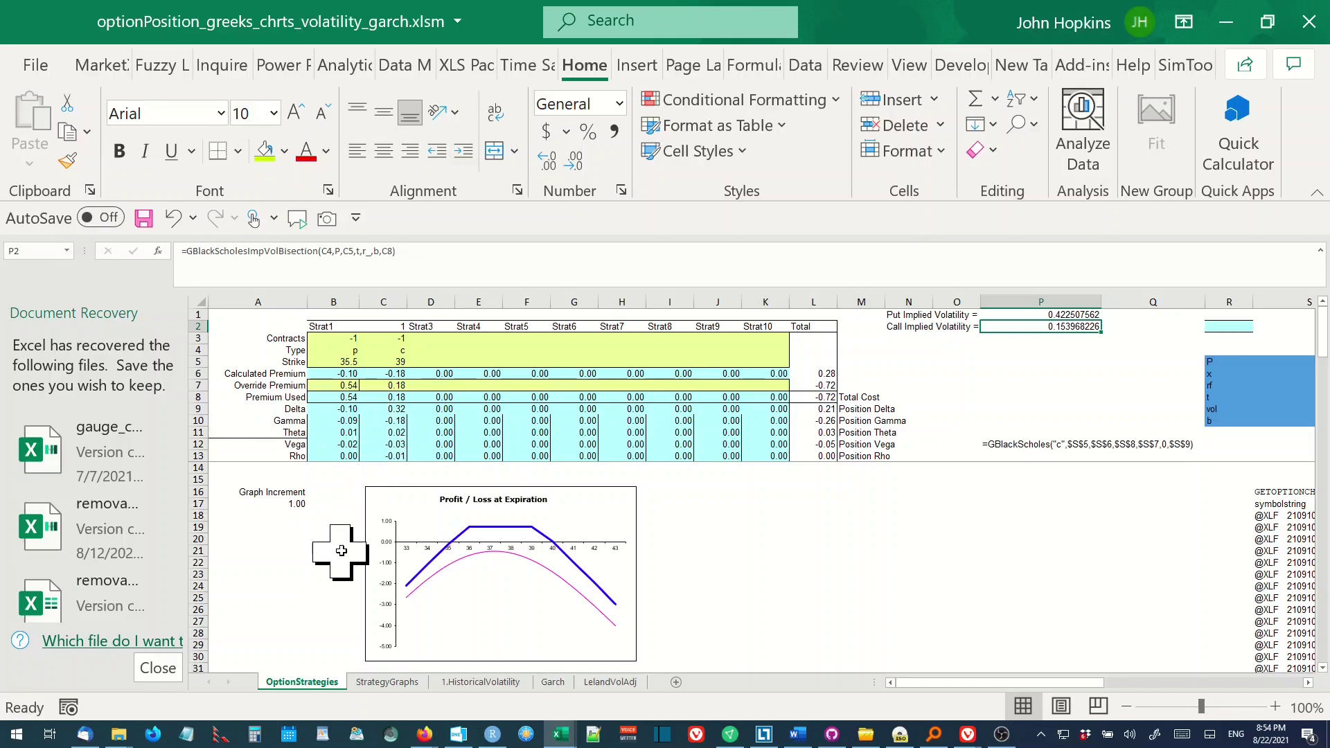
scroll(342, 551, down, 5)
scroll(342, 551, down, 9)
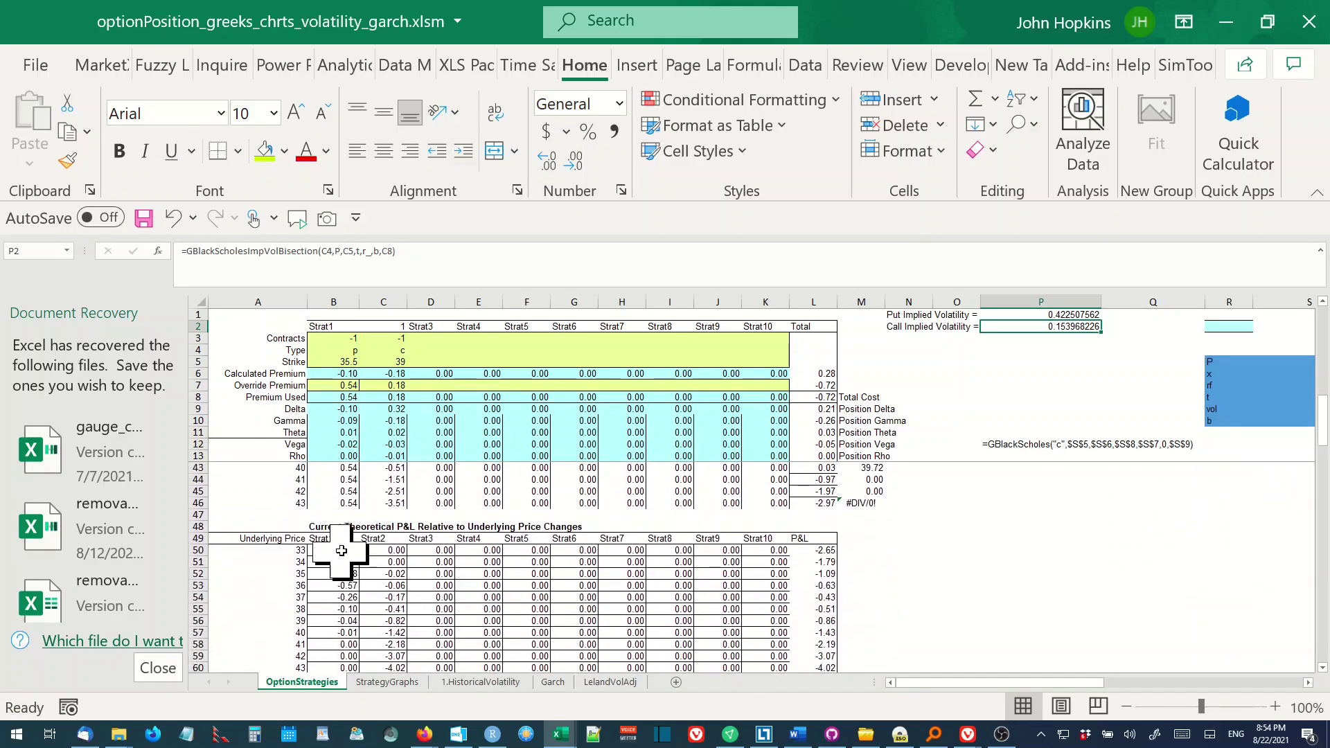
scroll(342, 551, down, 7)
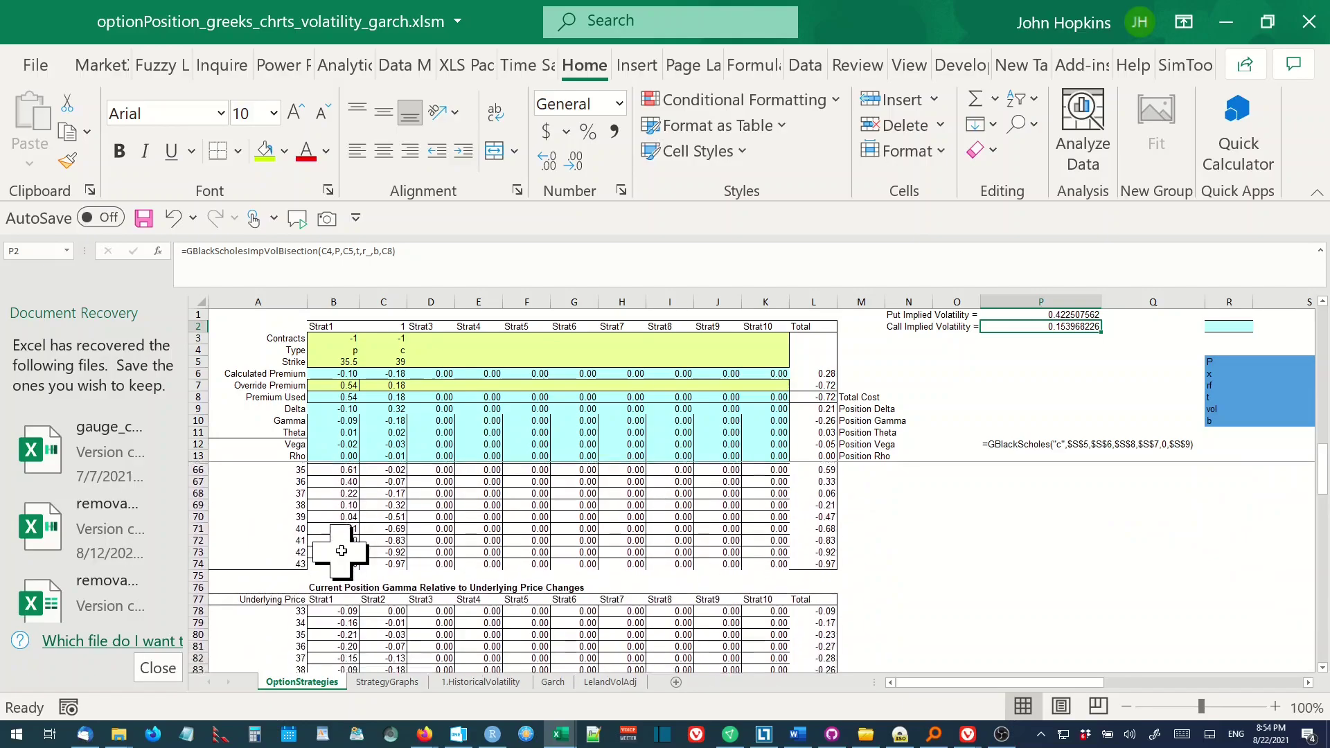
scroll(342, 551, down, 11)
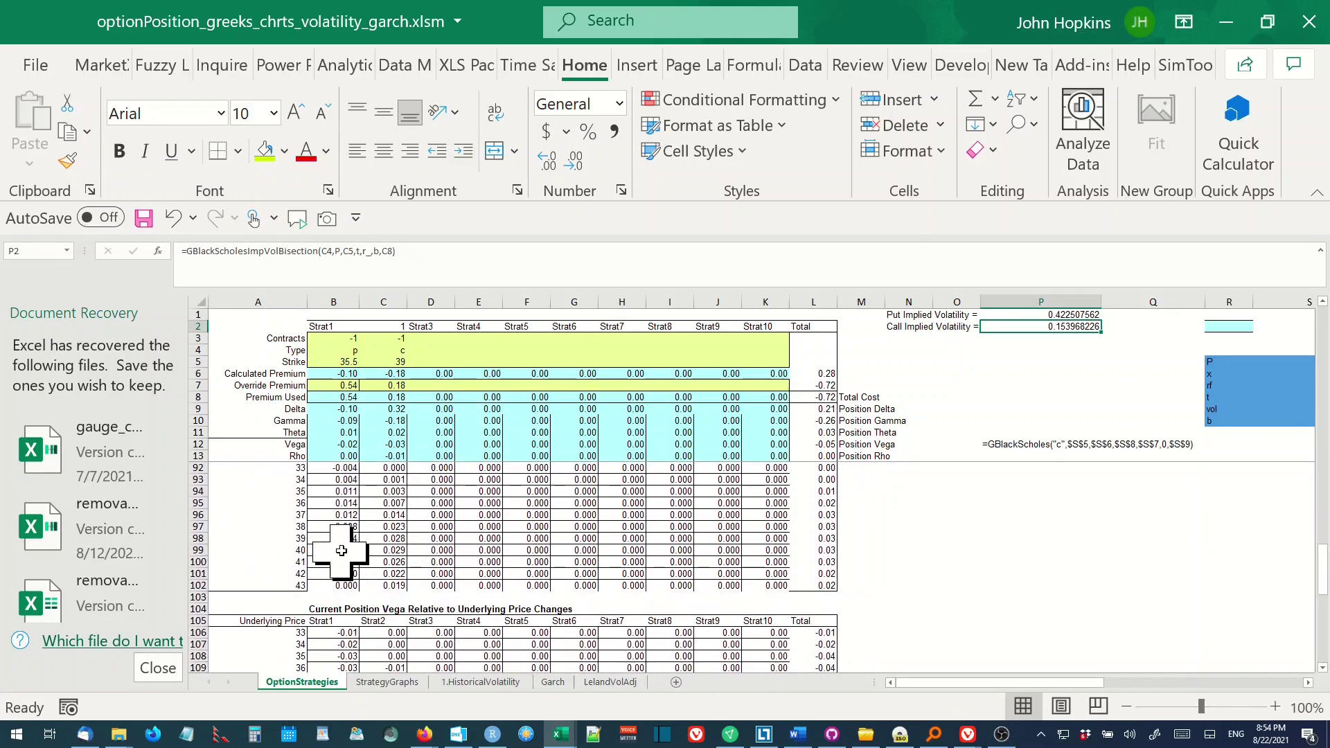
scroll(342, 551, down, 2)
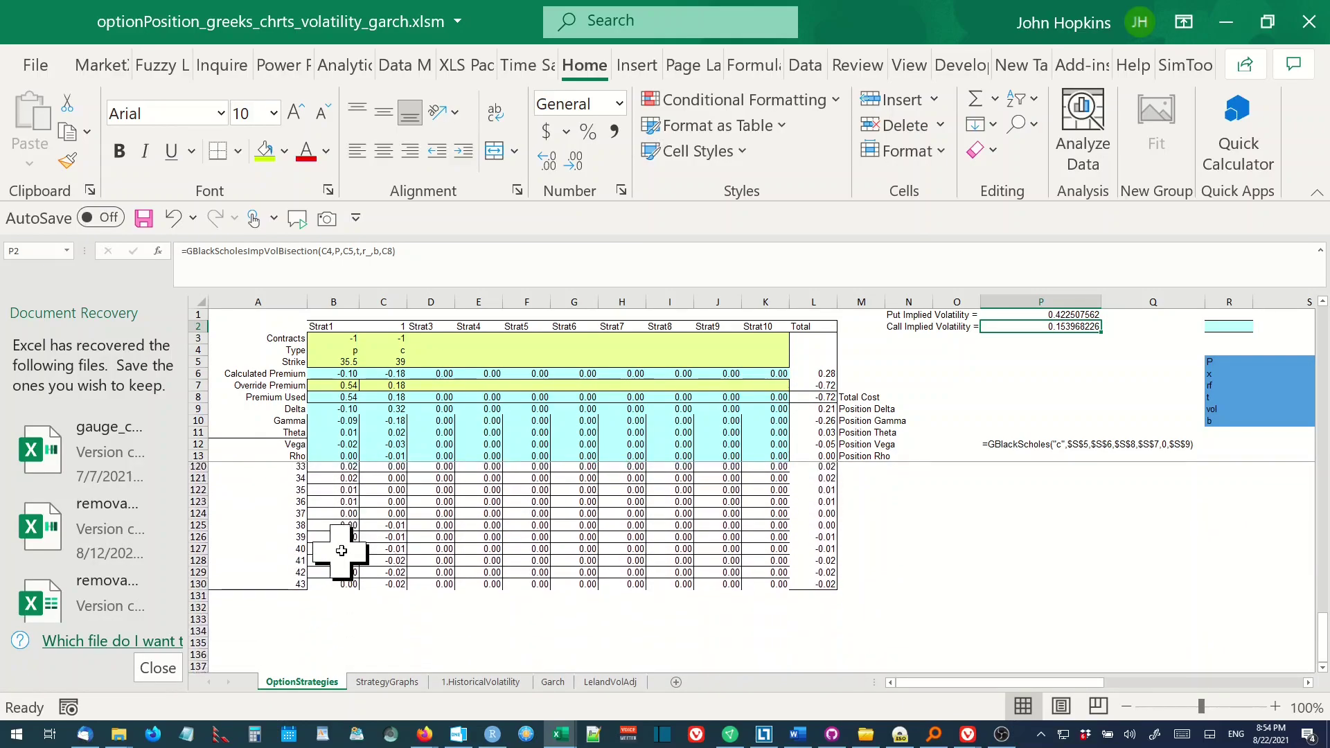
scroll(341, 551, up, 3)
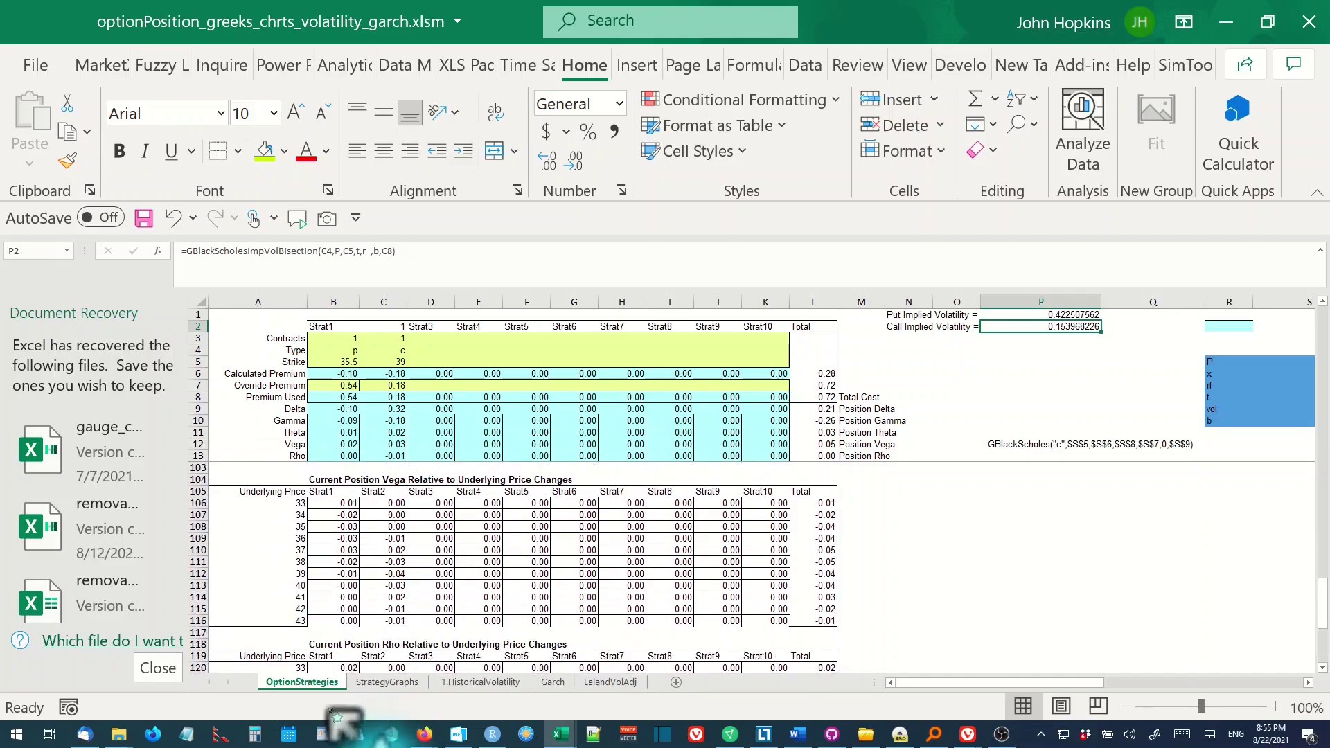
Step: Examine the P&L, delta, gamma, theta, vega and rho charts on the StrategyGraphs sheet
click(389, 683)
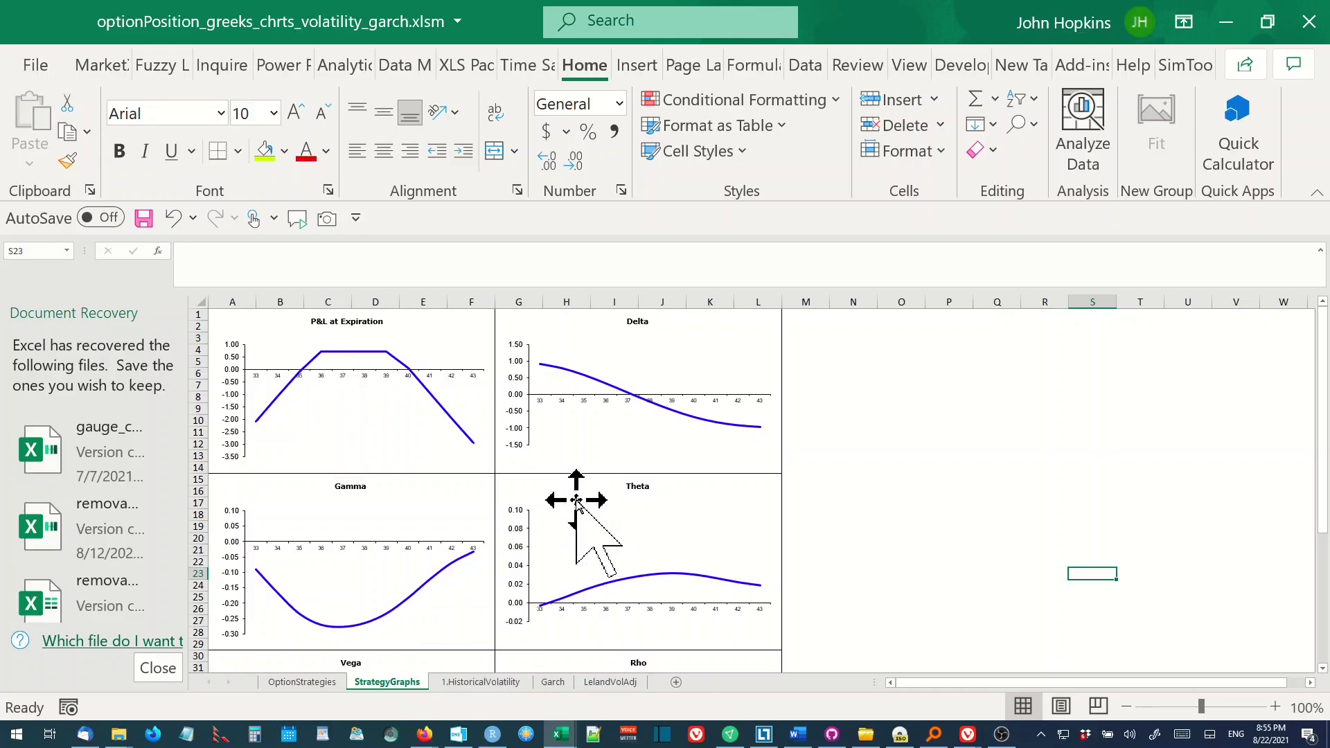
click(870, 374)
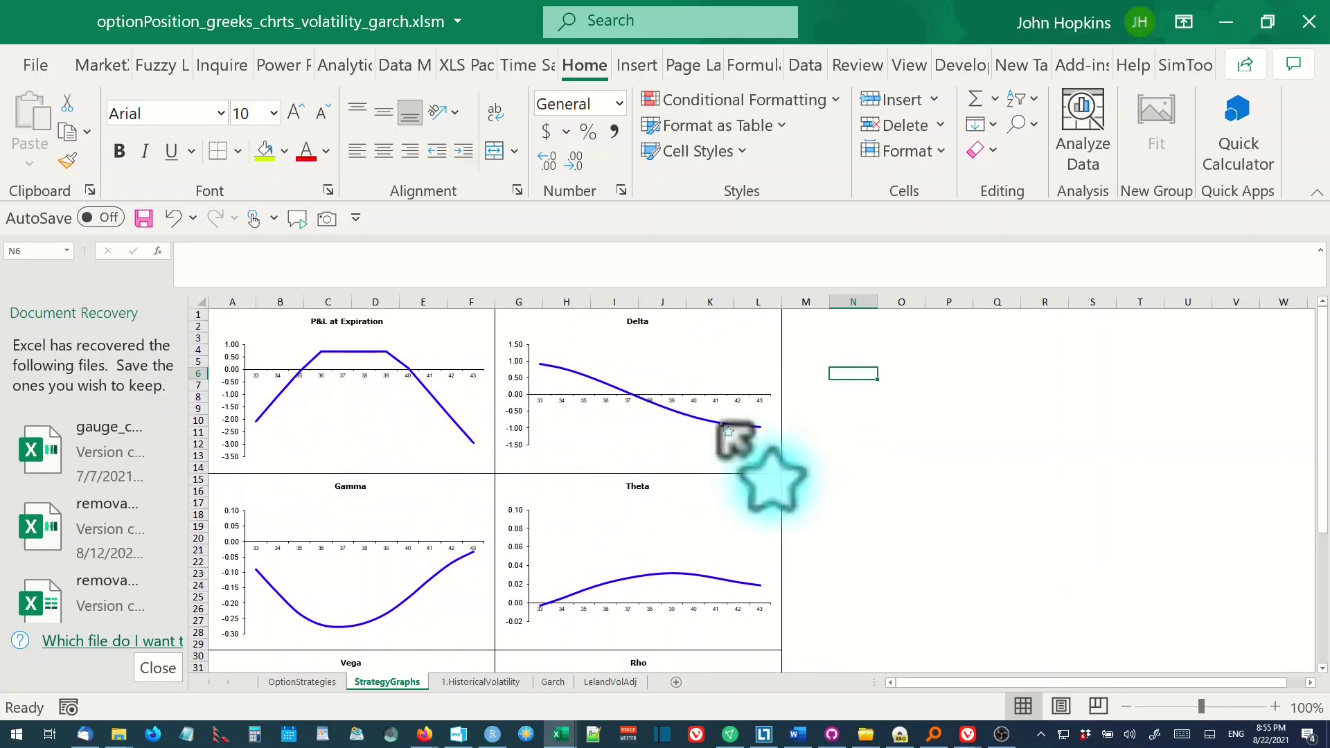
scroll(706, 527, down, 7)
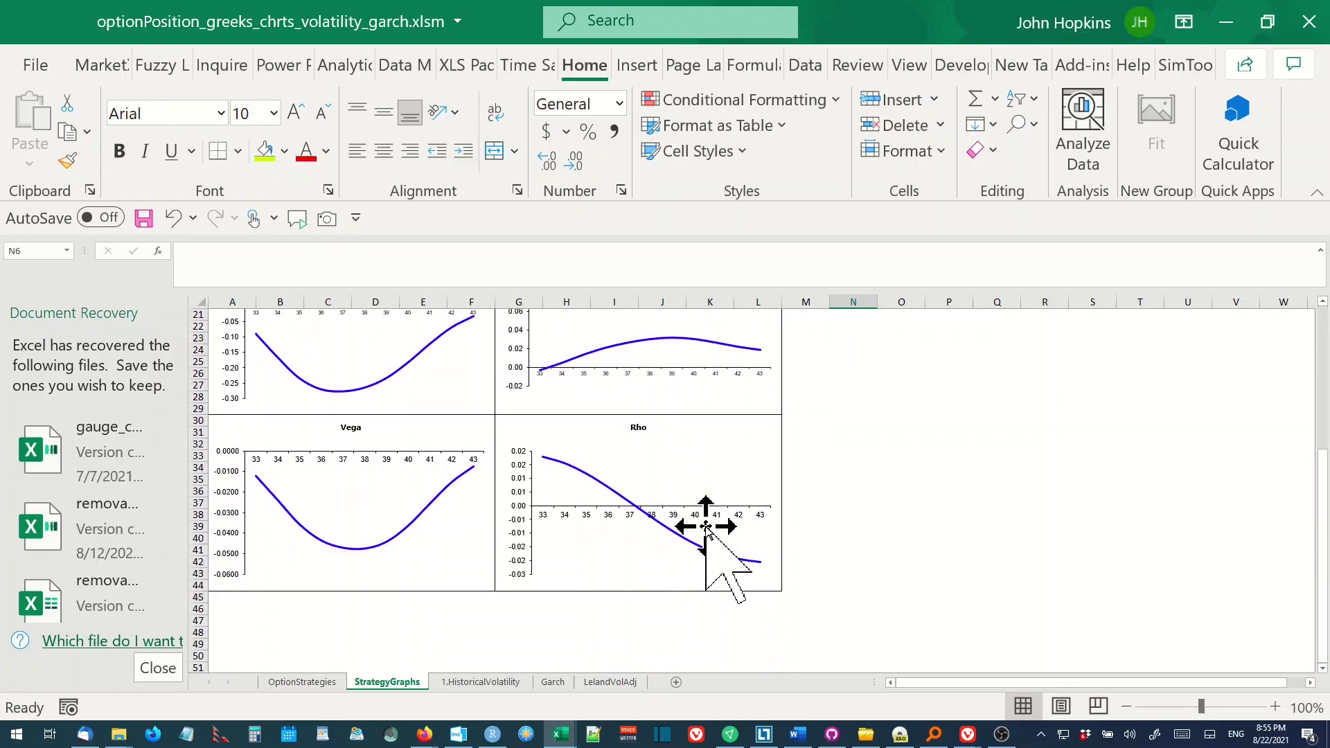
Step: Examine the volatility estimators, price history and supporting calculation columns on the 1.HistoricalVolatility sheet
click(485, 683)
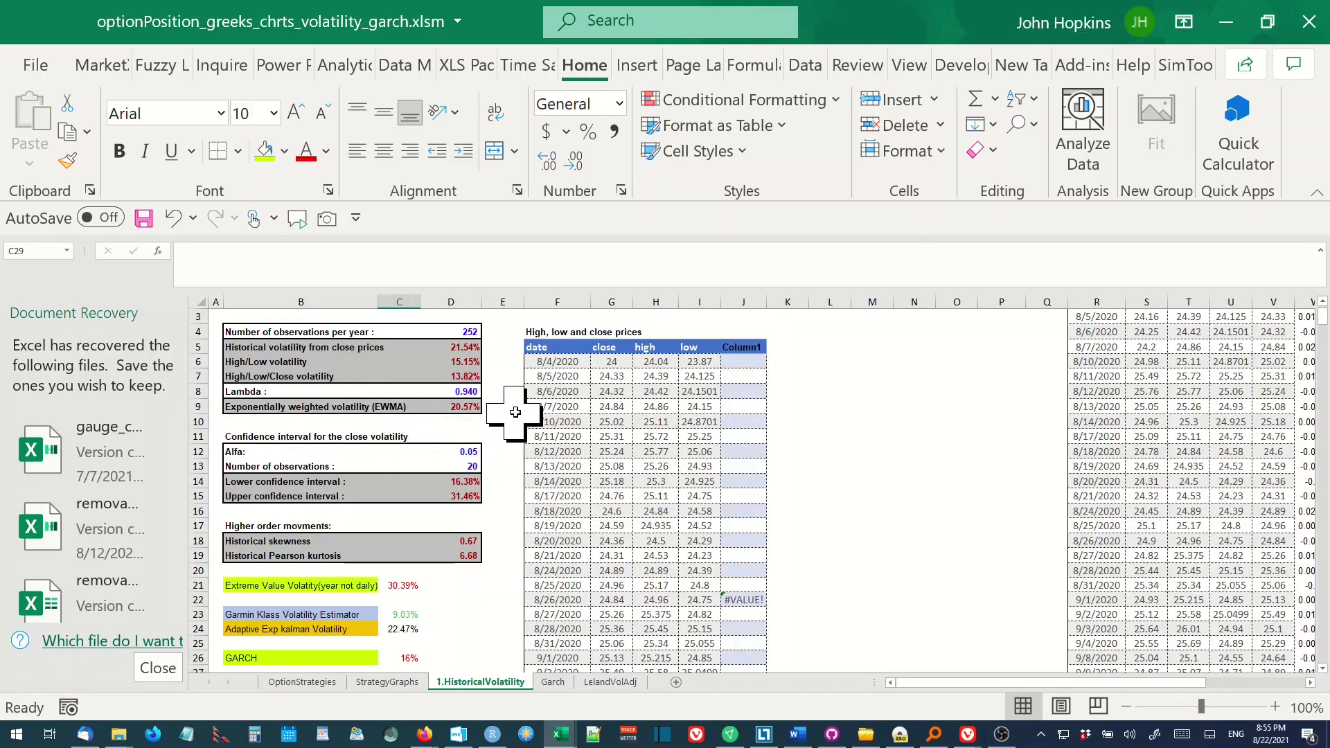
scroll(514, 412, down, 2)
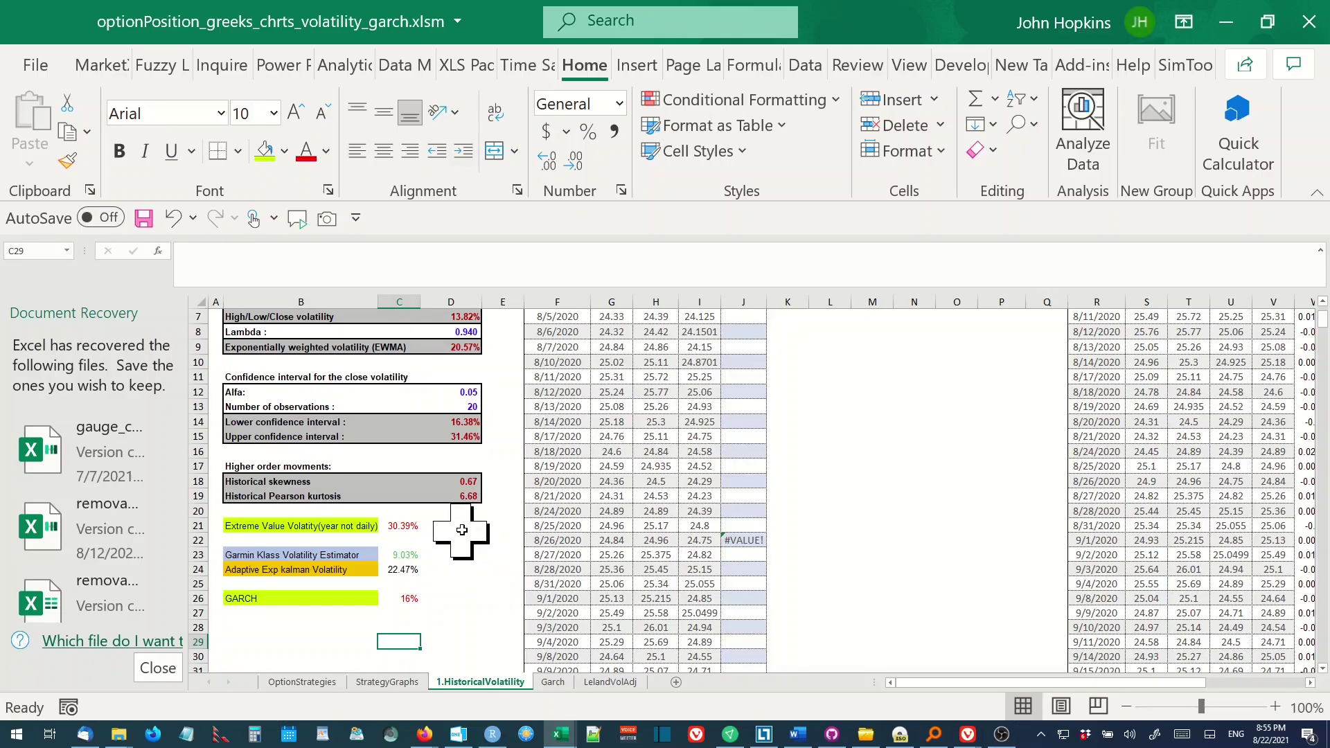
scroll(462, 536, up, 2)
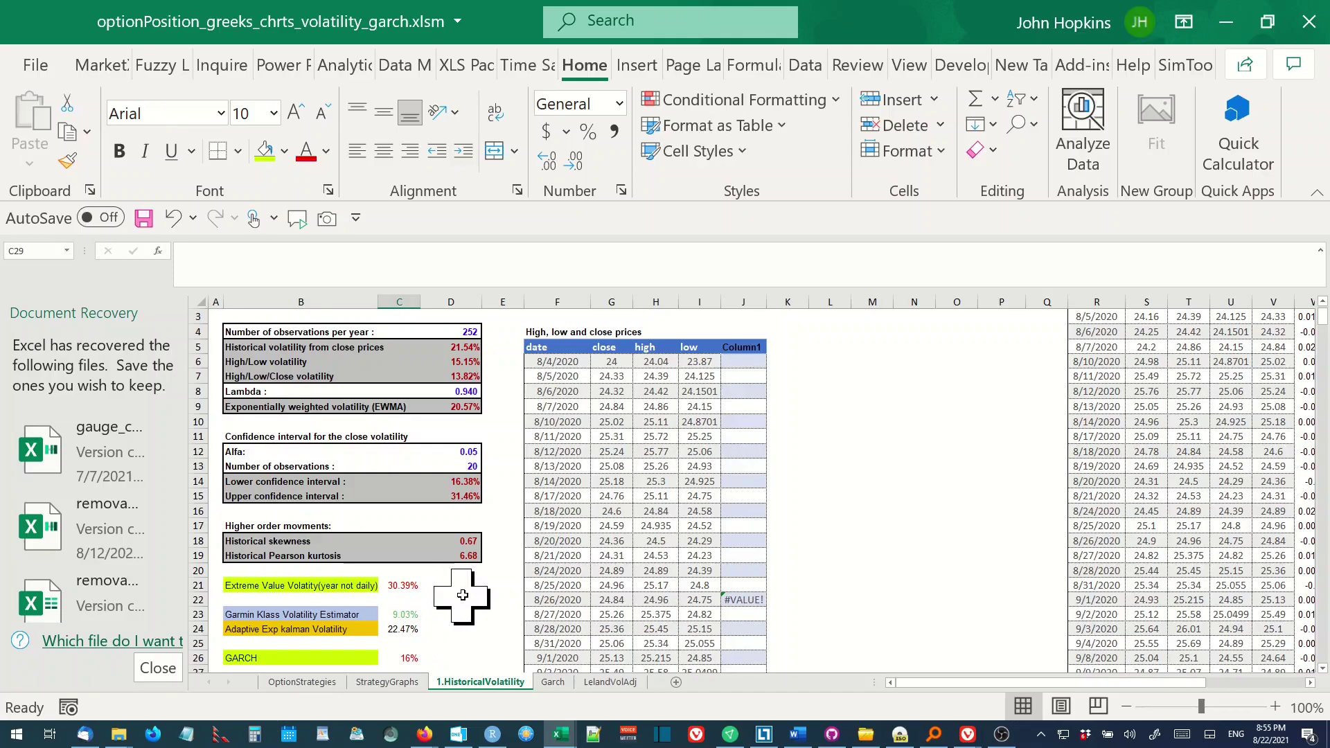
scroll(462, 595, down, 2)
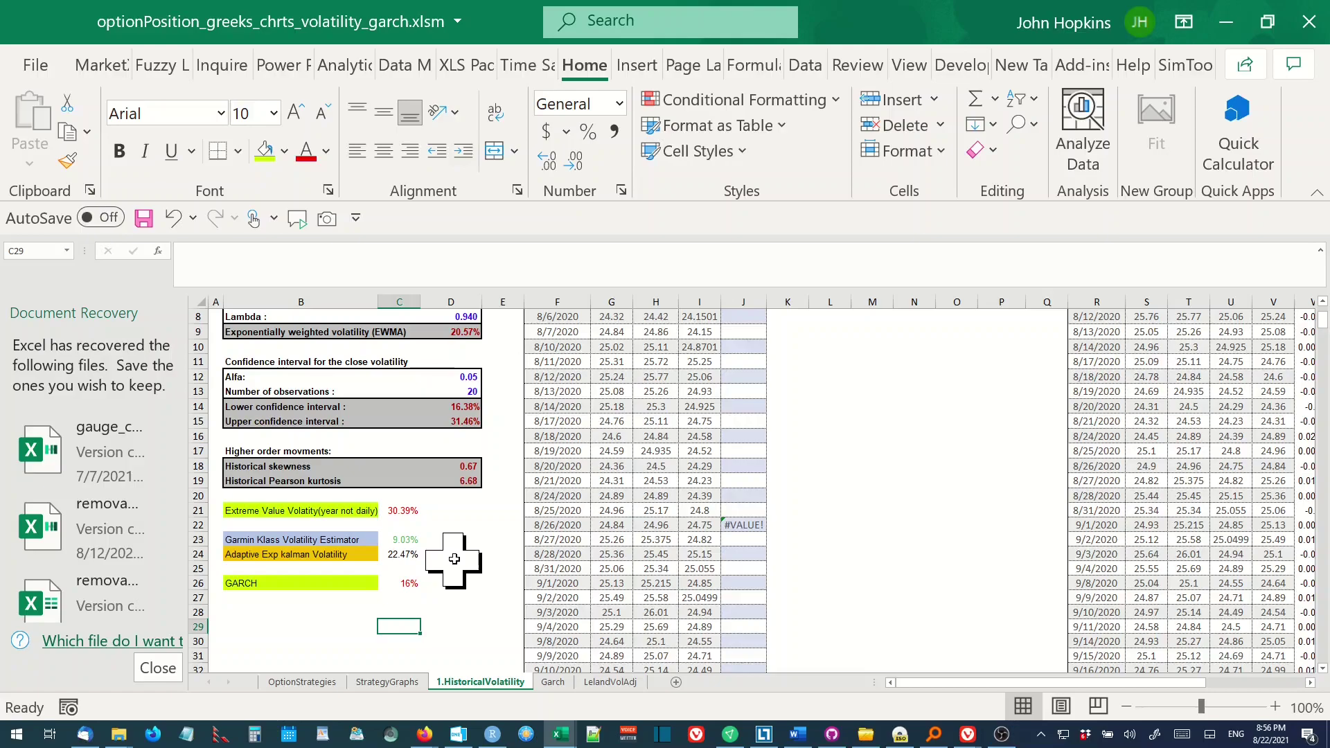
click(454, 558)
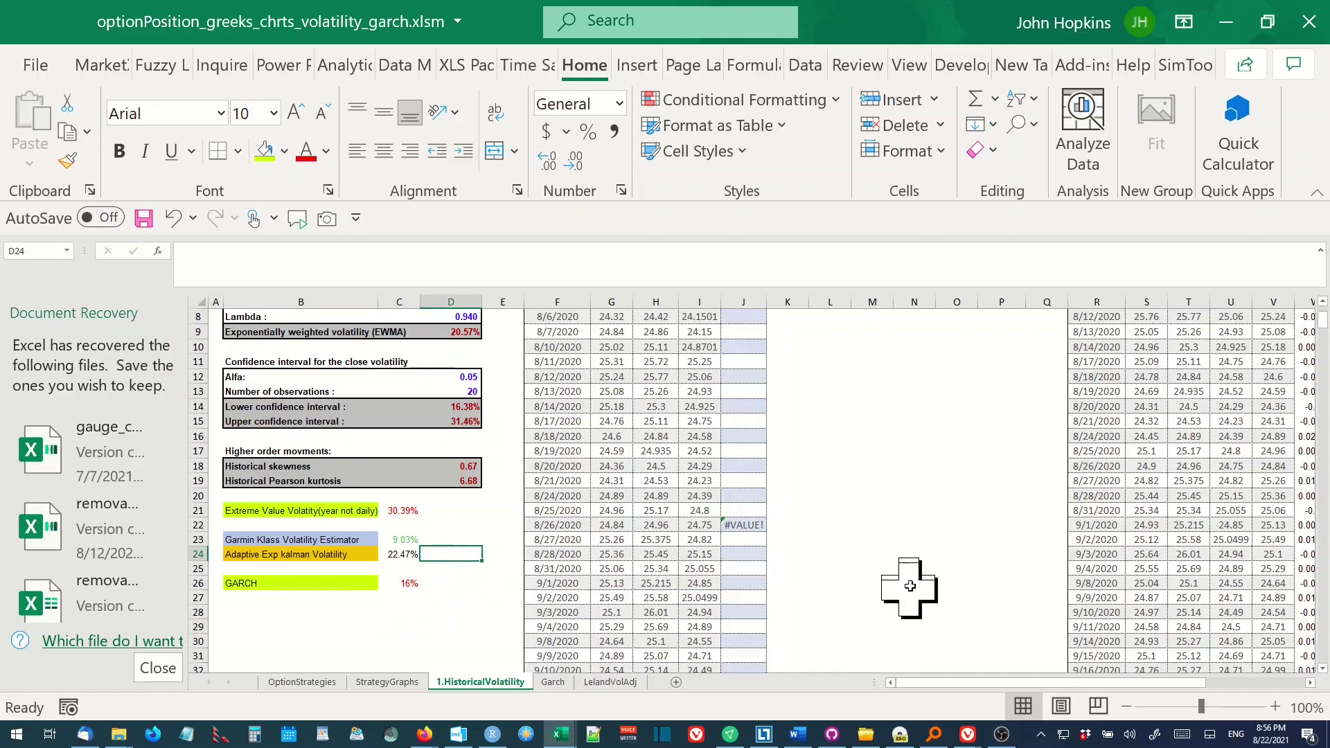
scroll(1301, 616, right, 5)
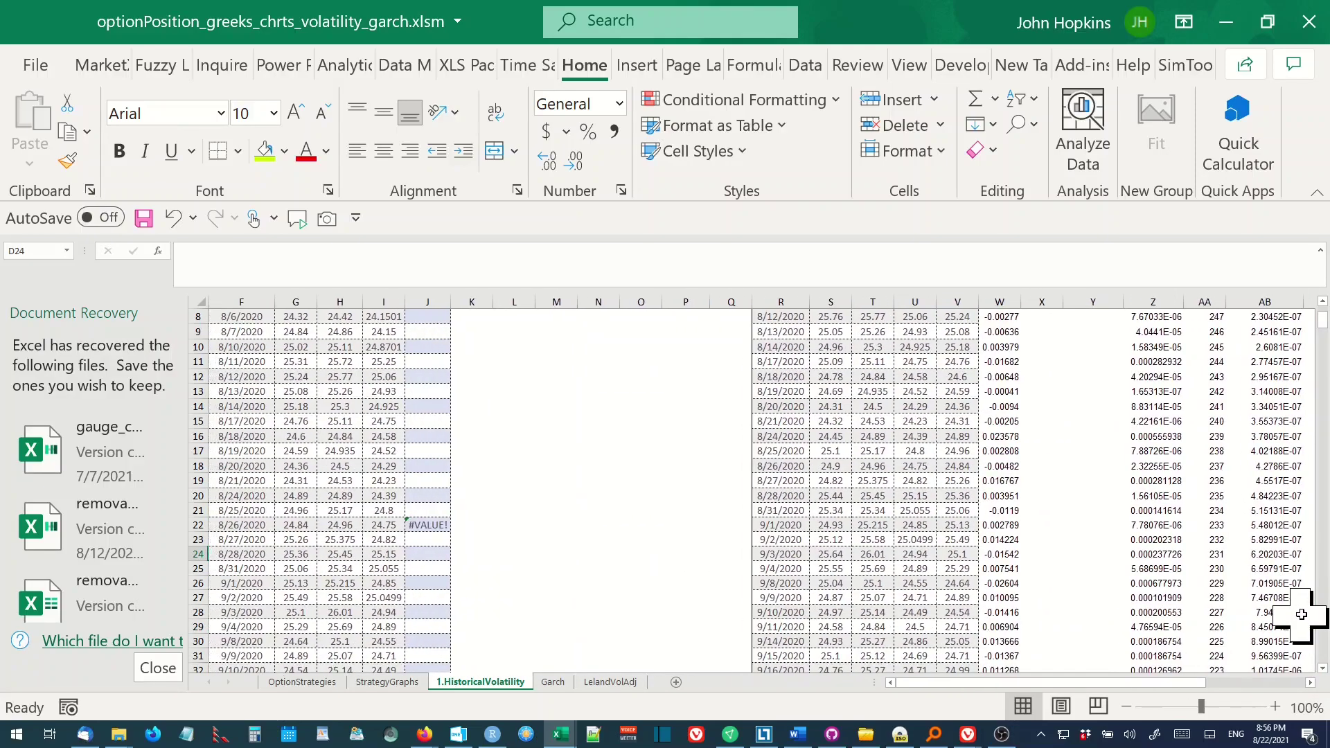
scroll(1301, 614, right, 1)
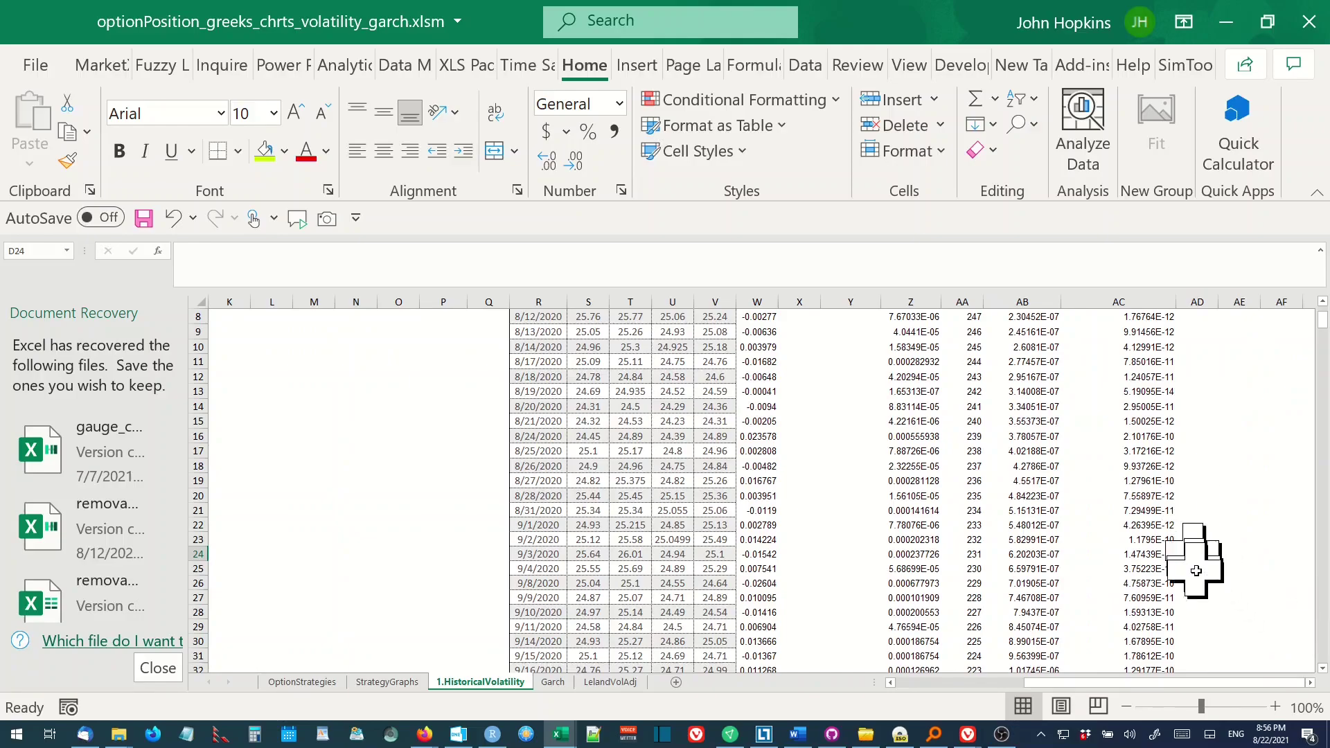
scroll(1222, 568, down, 4)
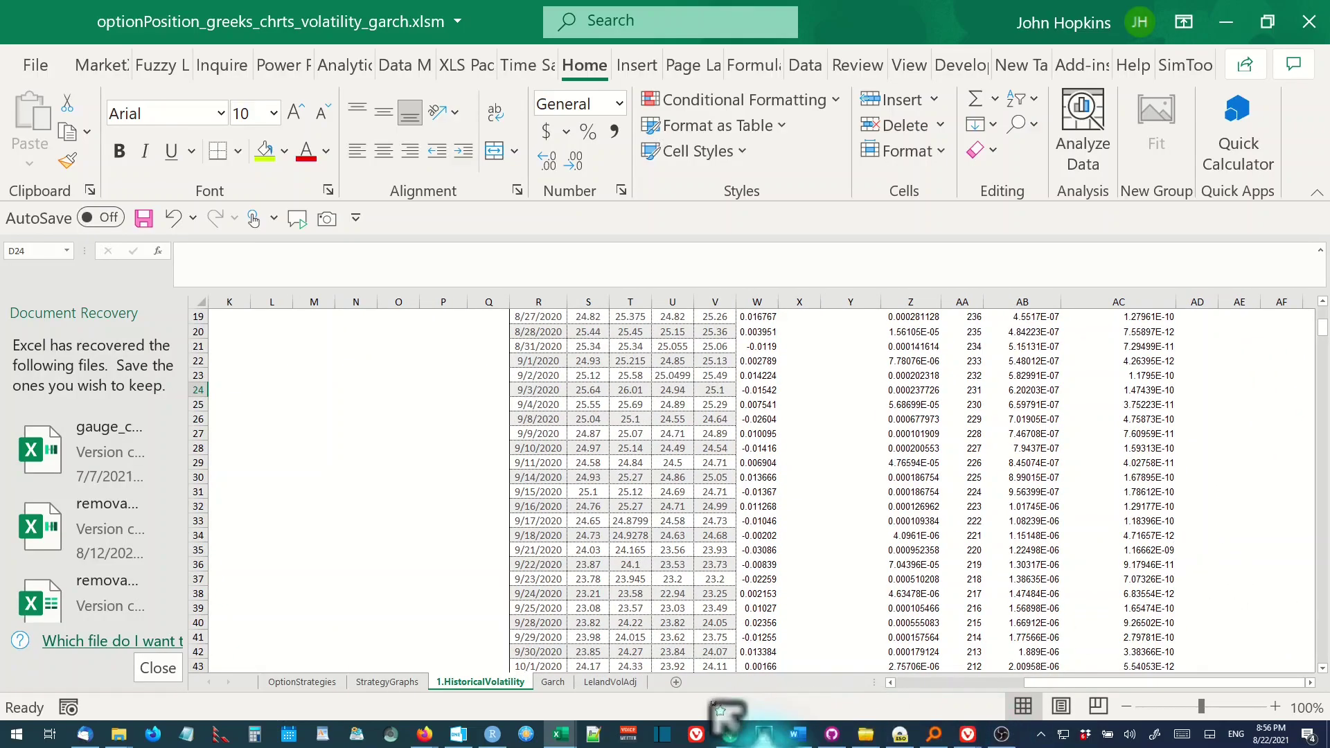
Step: Review the GARCH parameters, volatility chart and conditional variance table on the Garch sheet
click(555, 684)
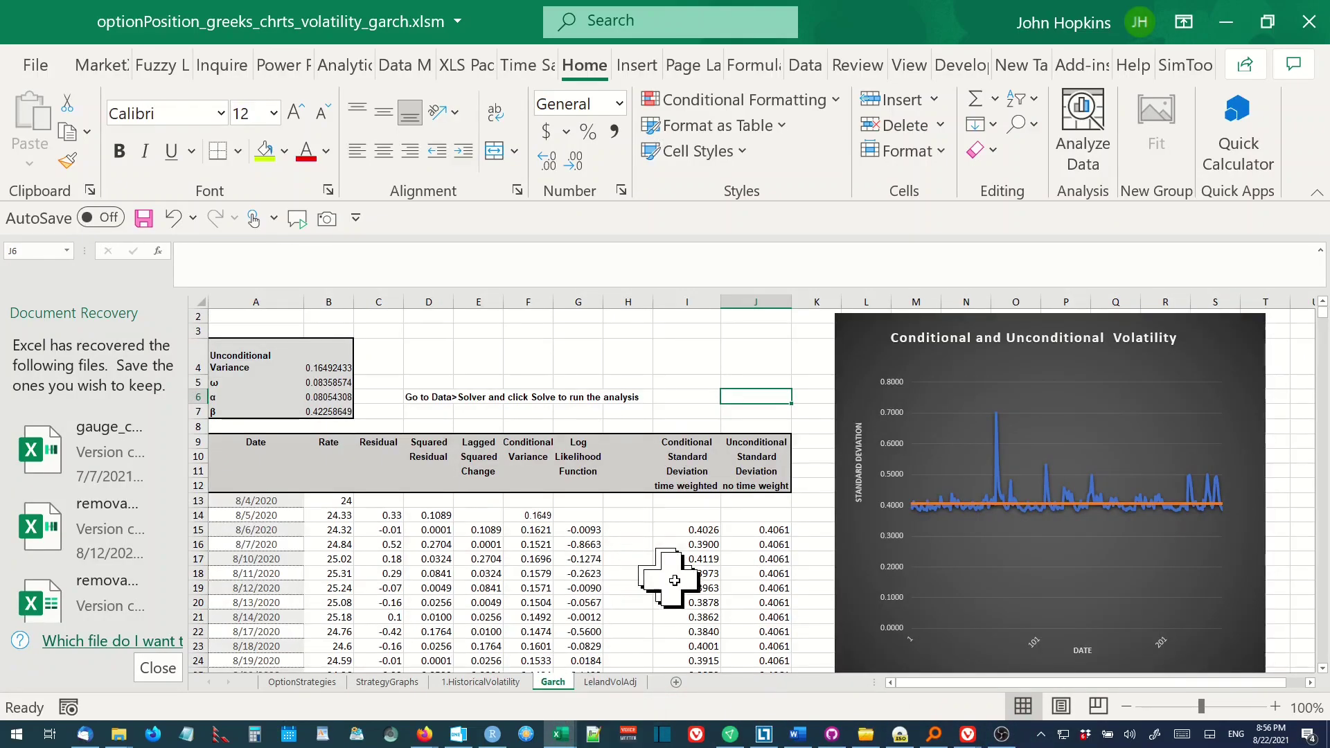
scroll(723, 584, down, 10)
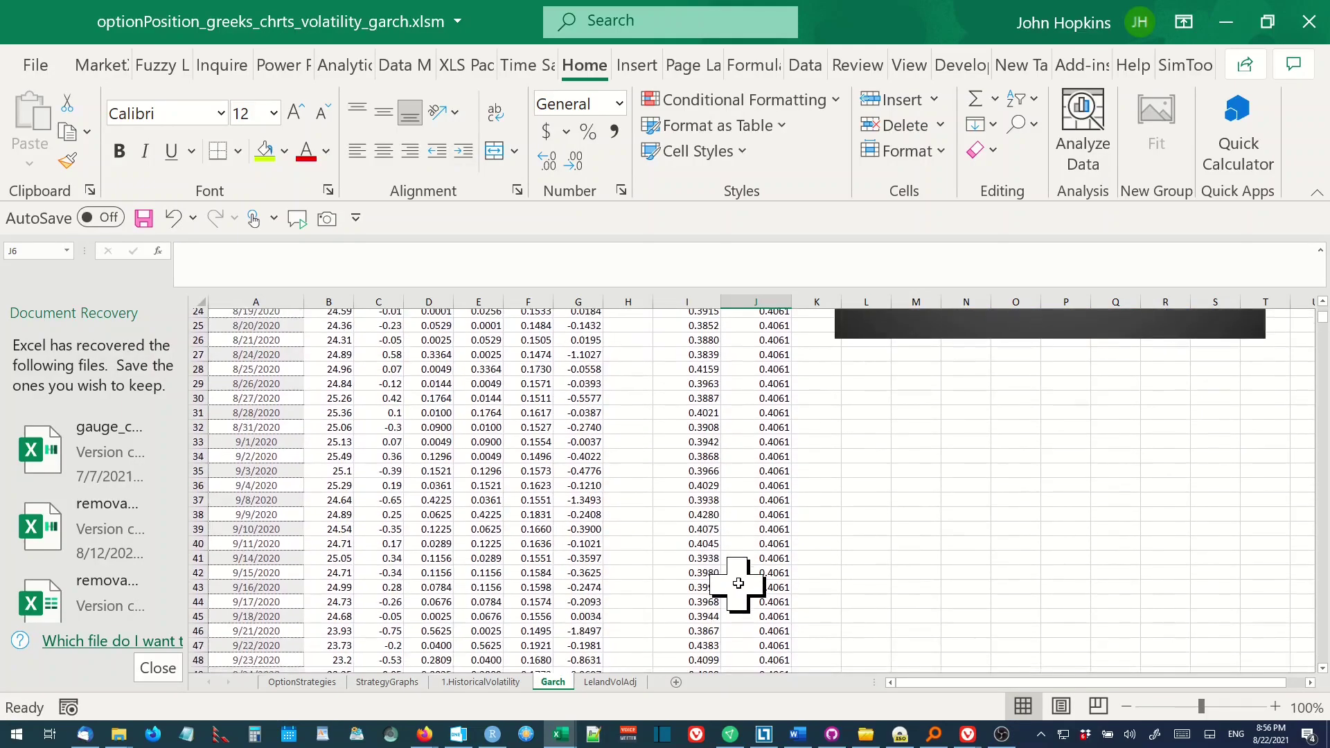
Step: Back on the OptionStrategies sheet, inspect the put implied volatility formula in P1 and the XLF option chain data
click(302, 682)
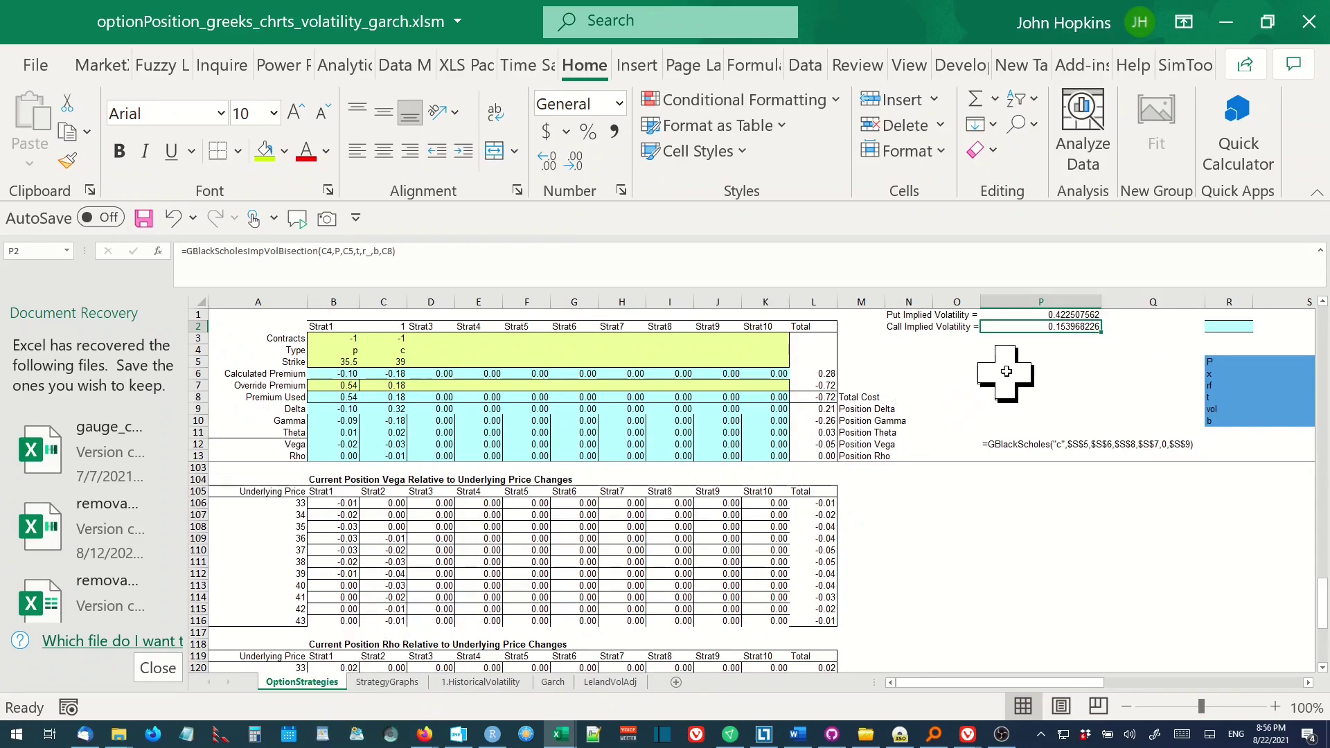
click(1056, 315)
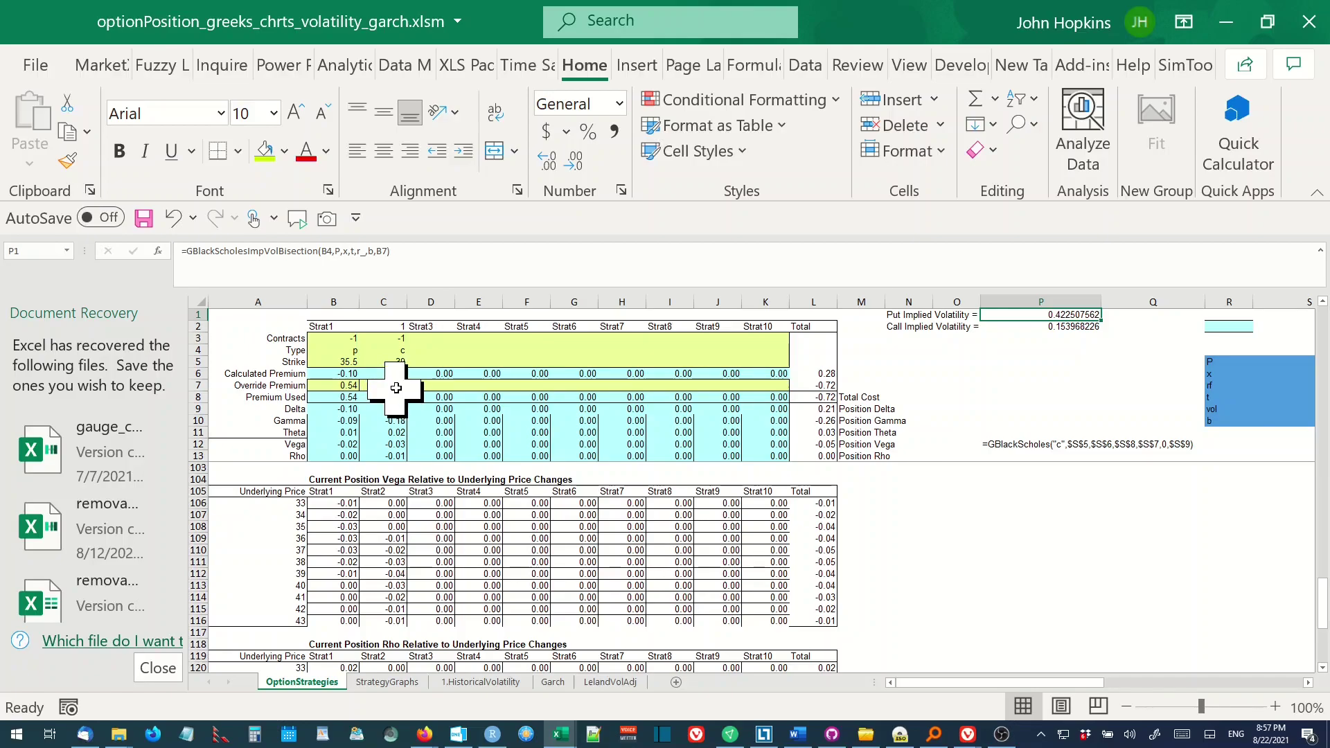
scroll(1129, 530, right, 1)
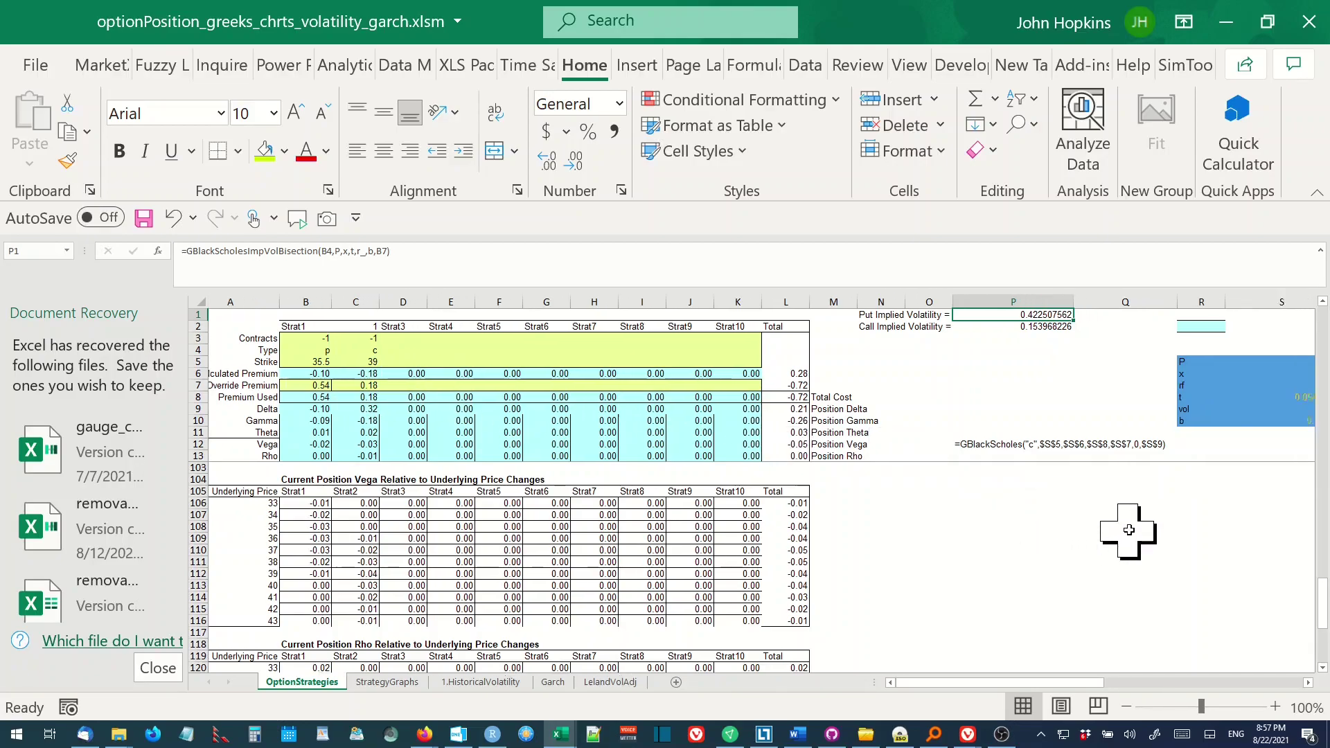
scroll(1128, 530, right, 8)
scroll(1128, 530, up, 20)
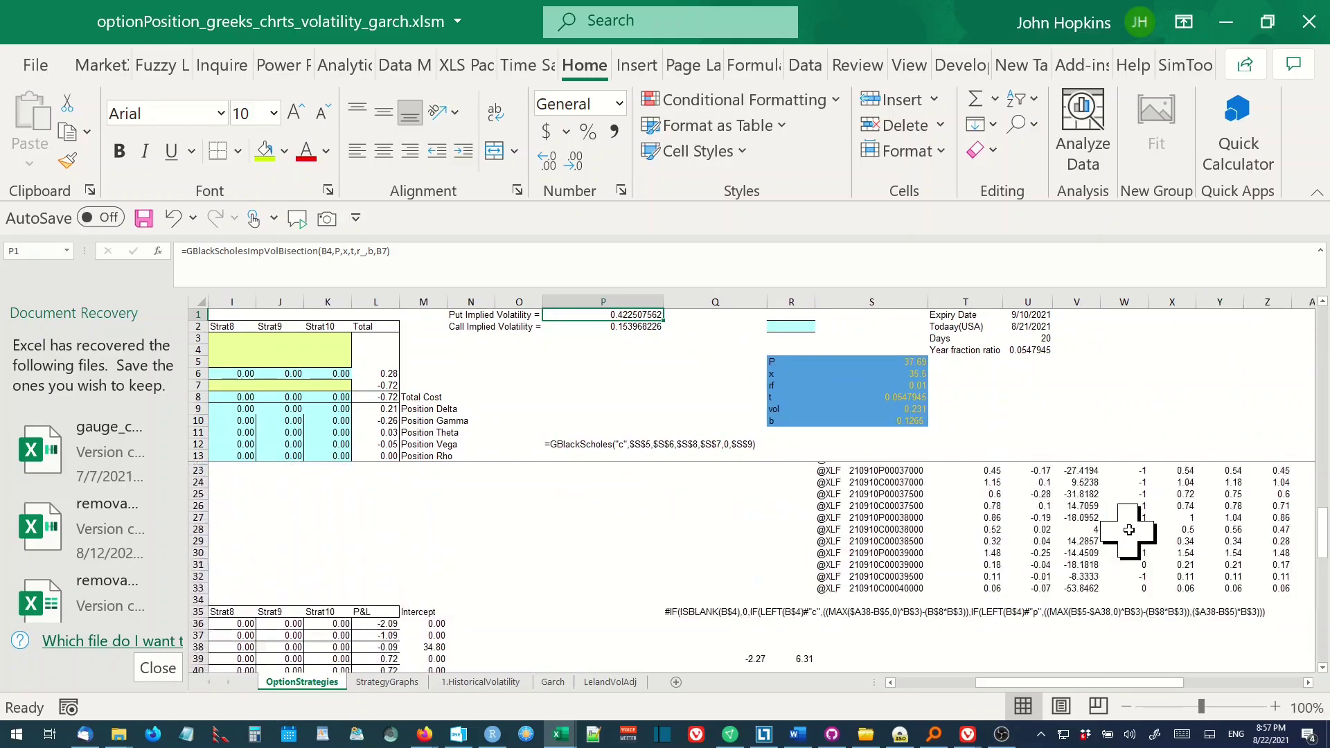
scroll(1129, 530, up, 2)
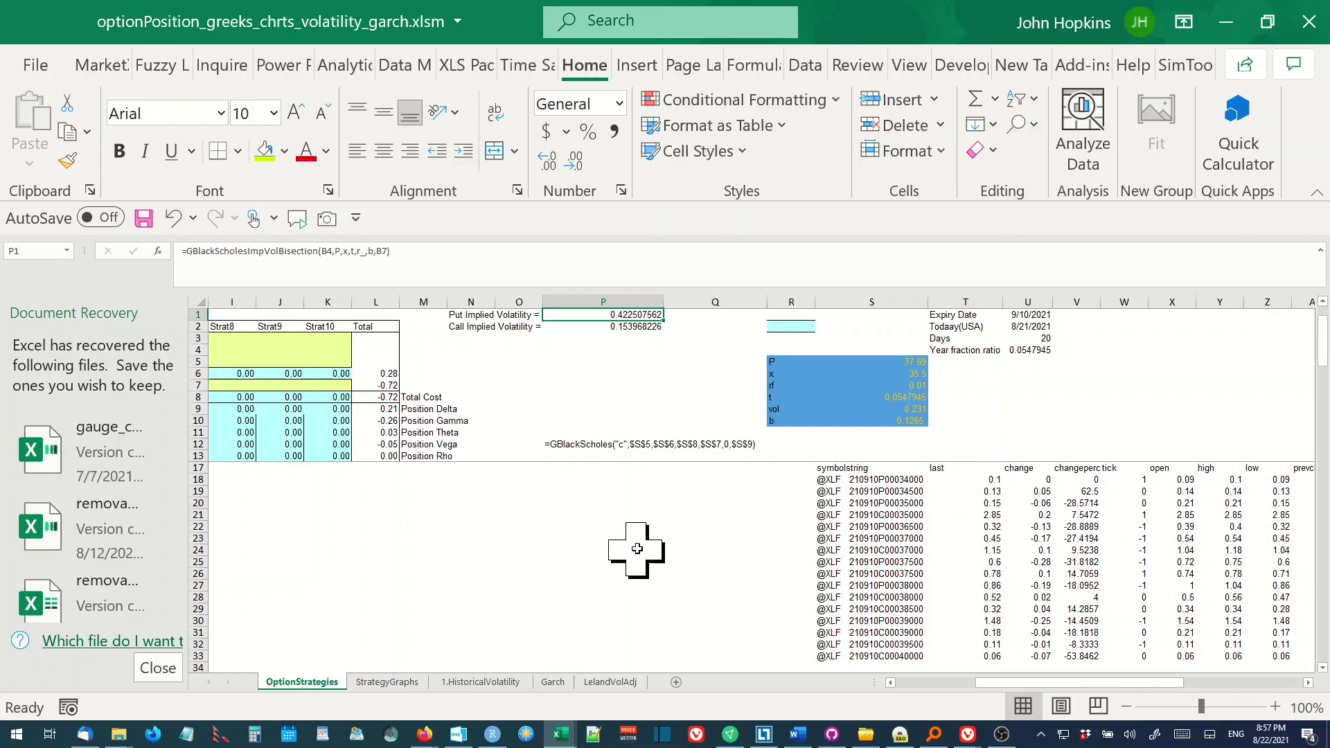
scroll(638, 549, left, 4)
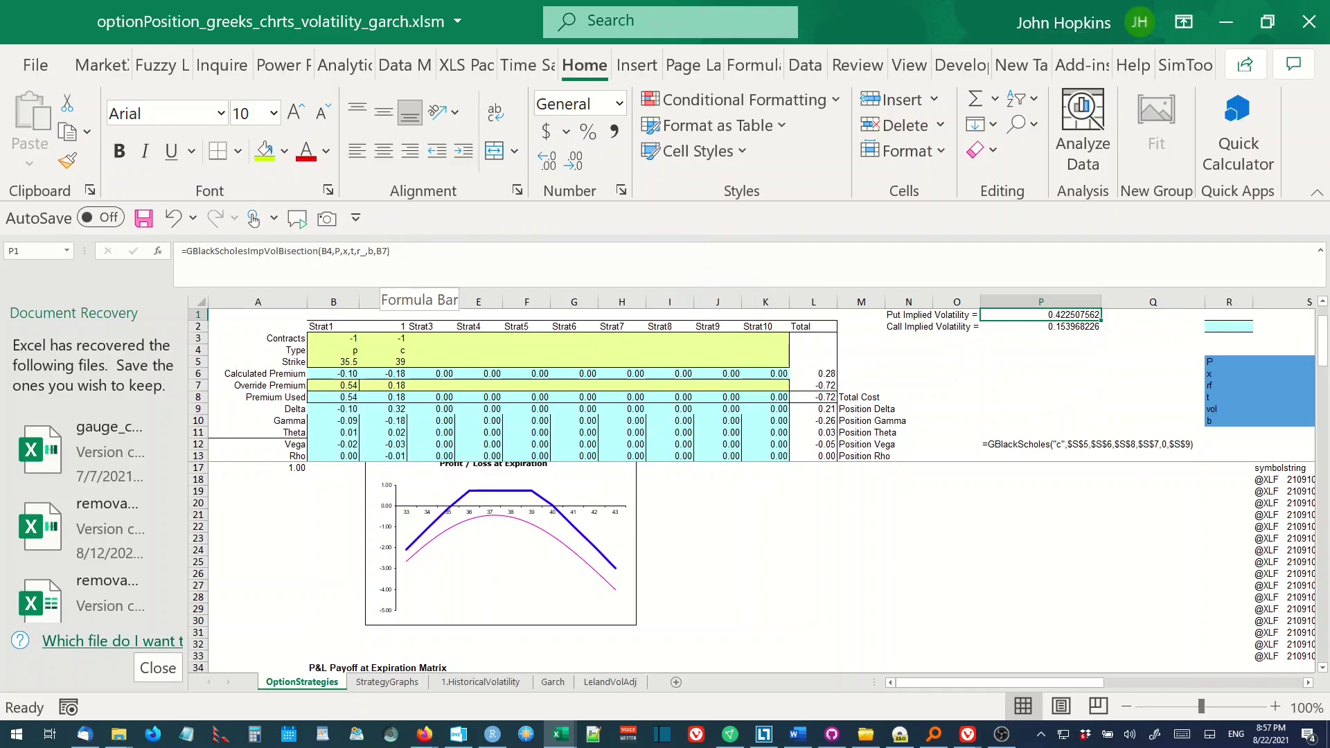
Step: Try using the calculated premium cell B6 as the last argument of the put implied volatility formula in P1
click(385, 251)
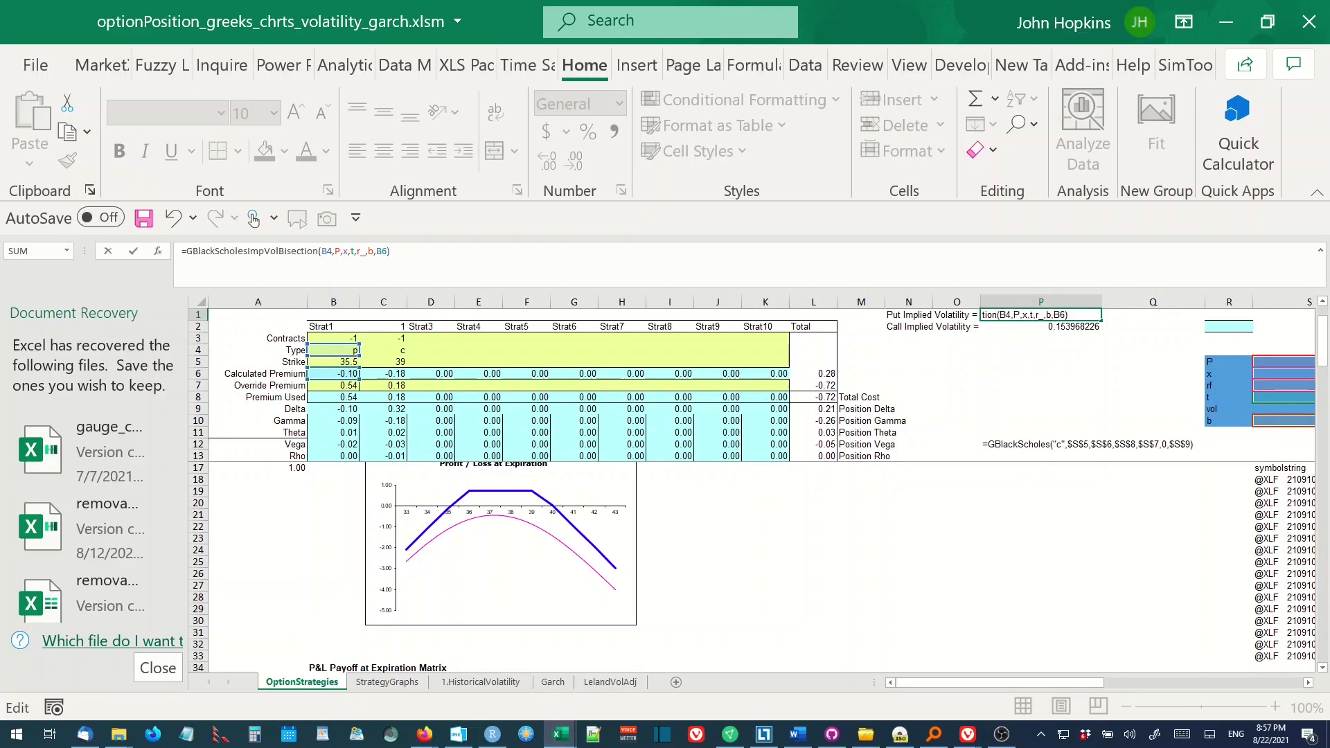
key(Return)
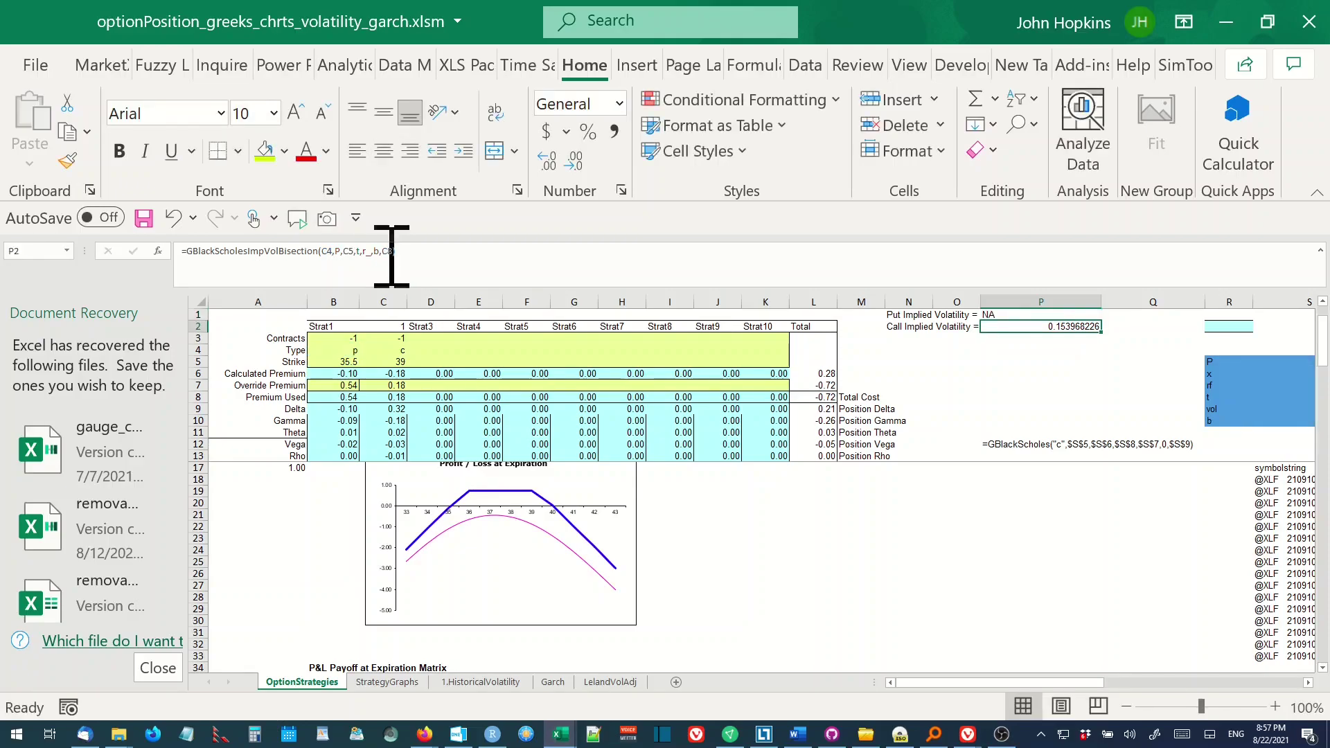
Step: Set the last argument of the GBlackScholesImpVolBisection formula for put implied volatility in P1 to .15
click(1006, 315)
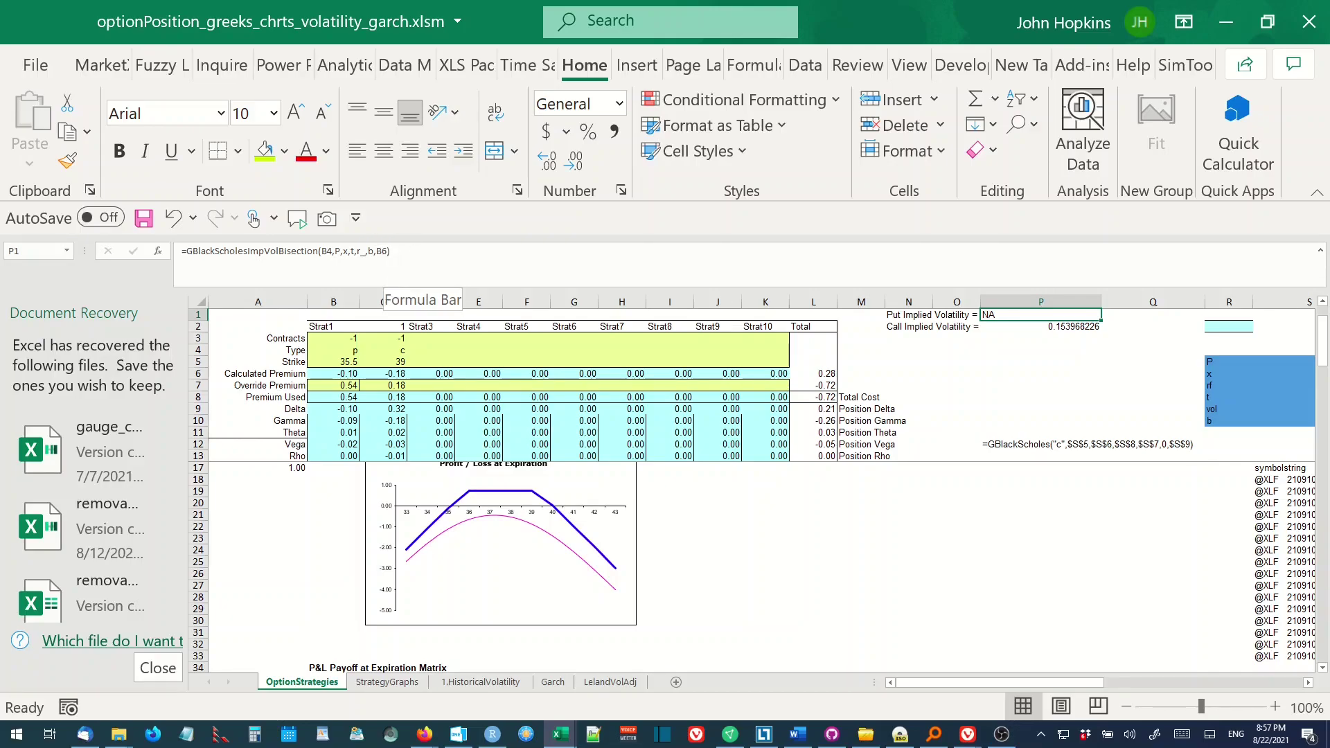
click(390, 257)
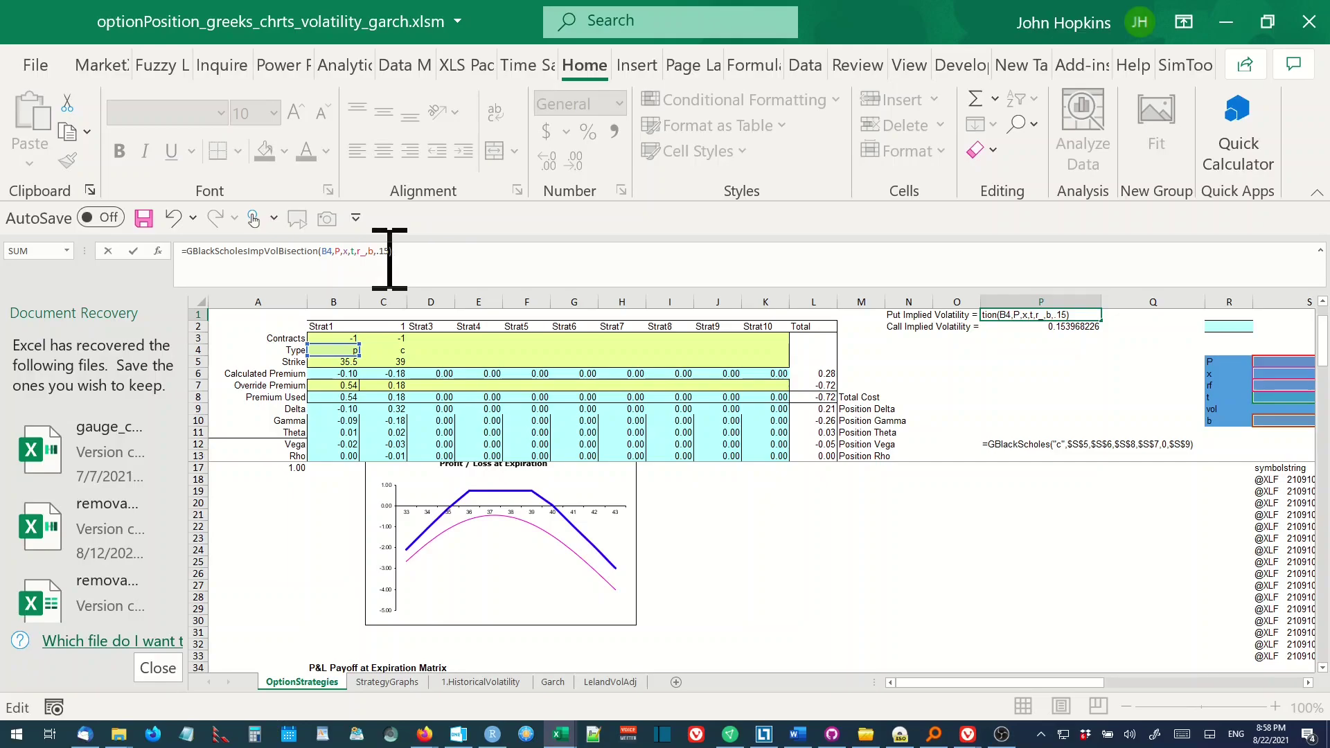
key(Return)
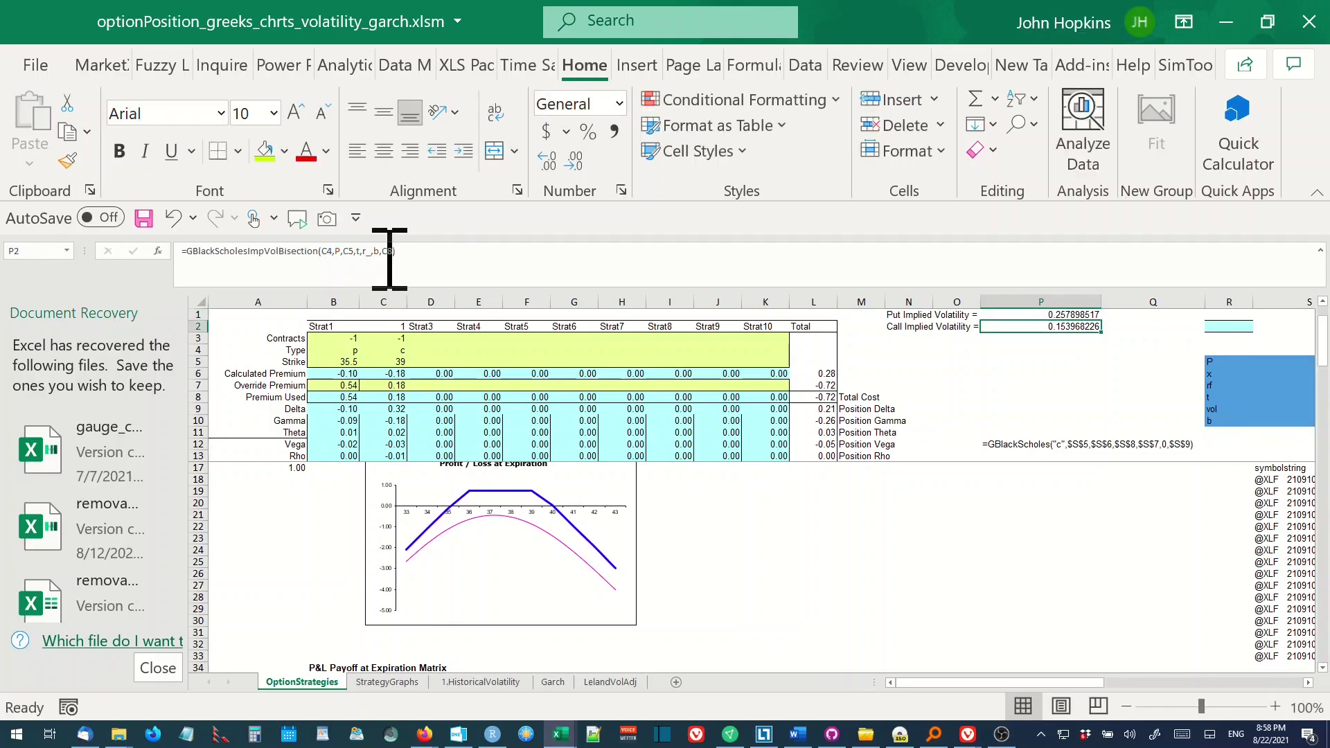